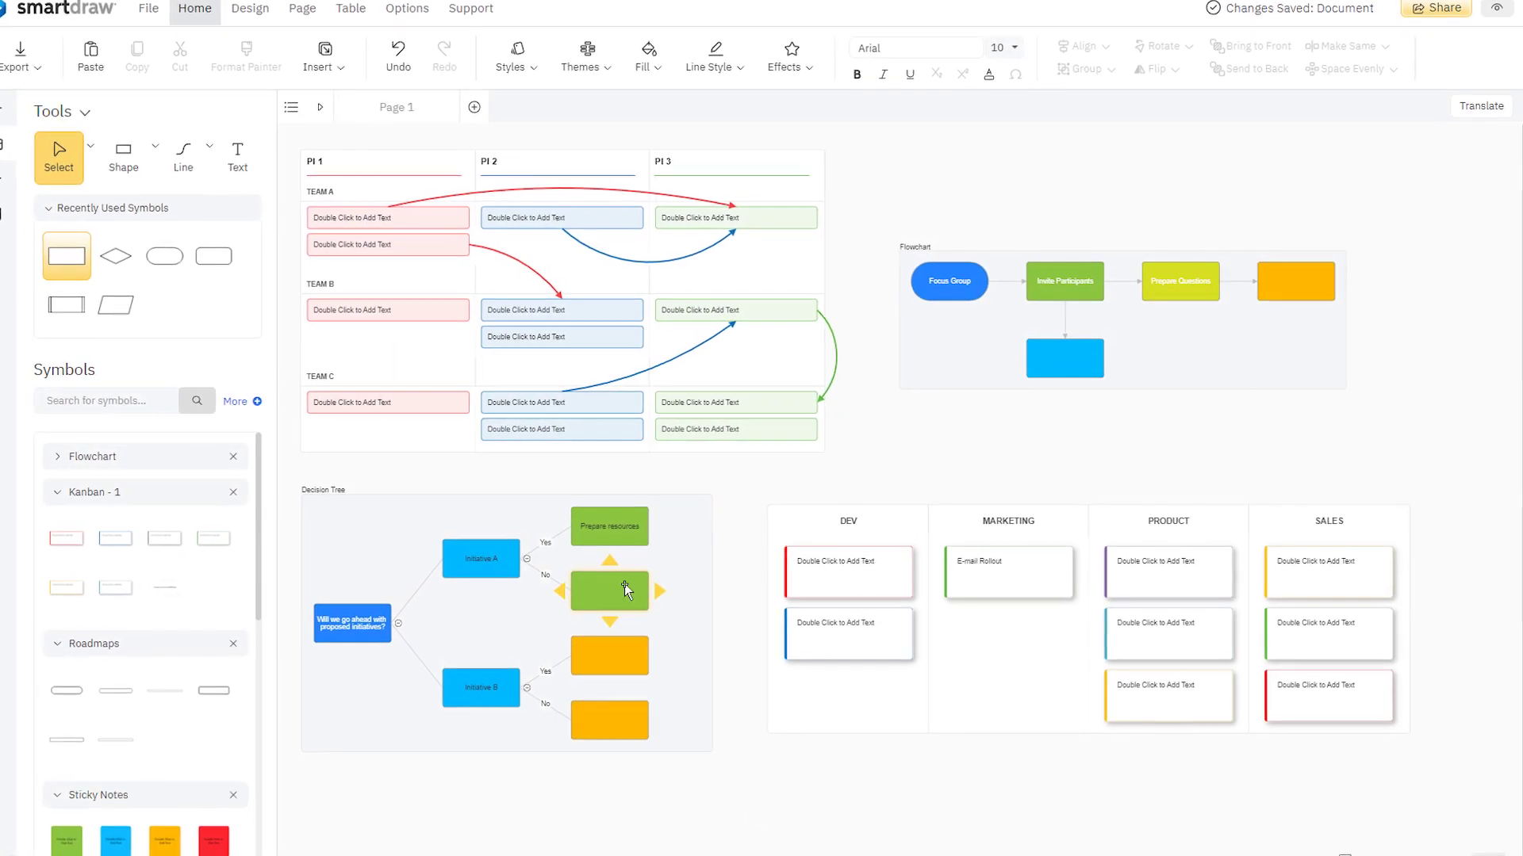
# - Label the empty blue flowchart box 'Check Database'
pyautogui.click(625, 591)
pyautogui.click(734, 433)
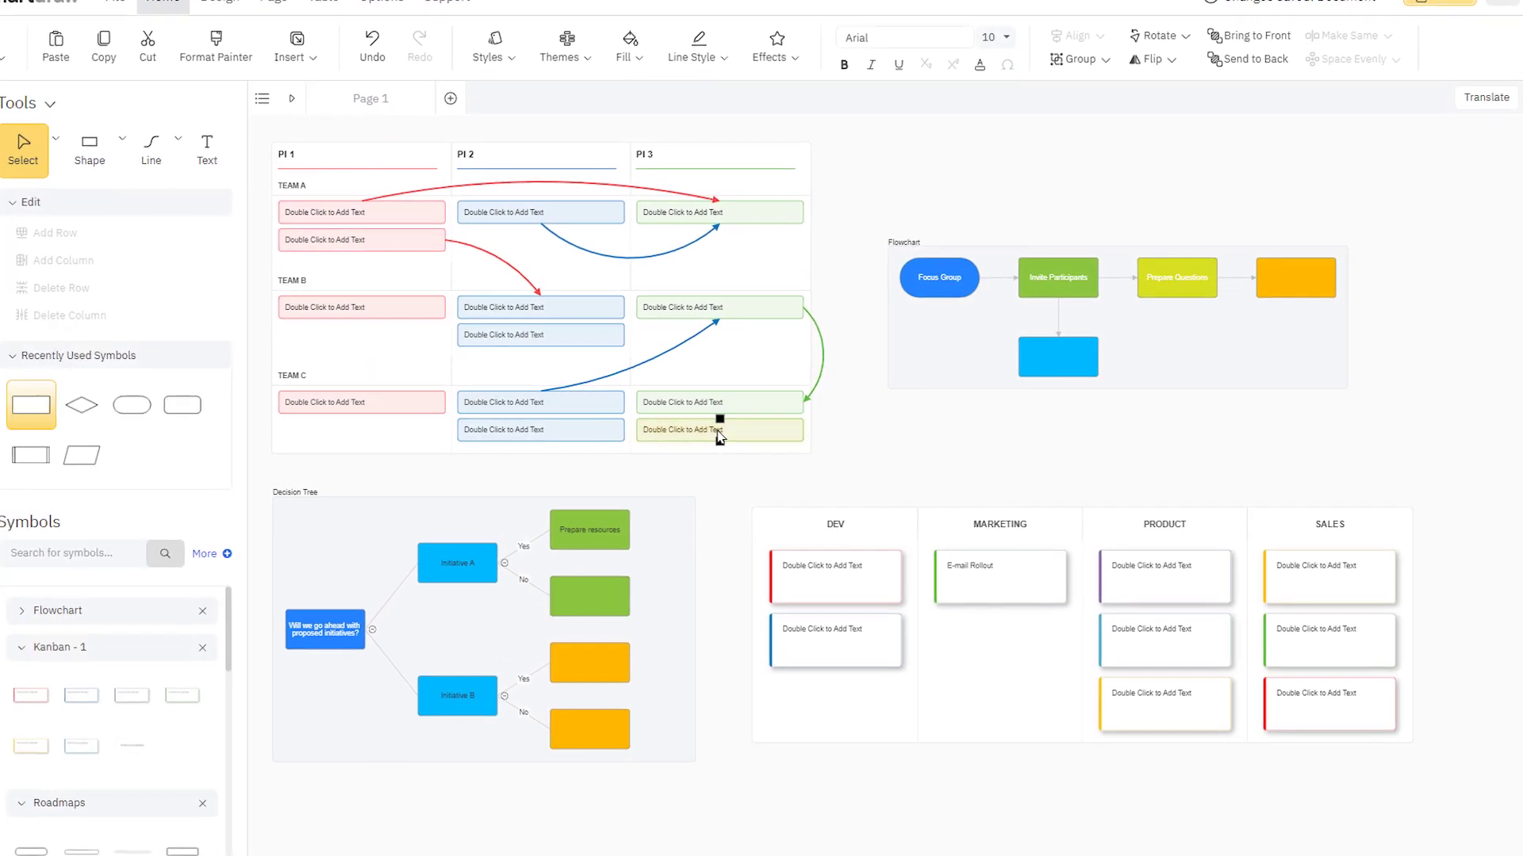
pyautogui.click(1058, 357)
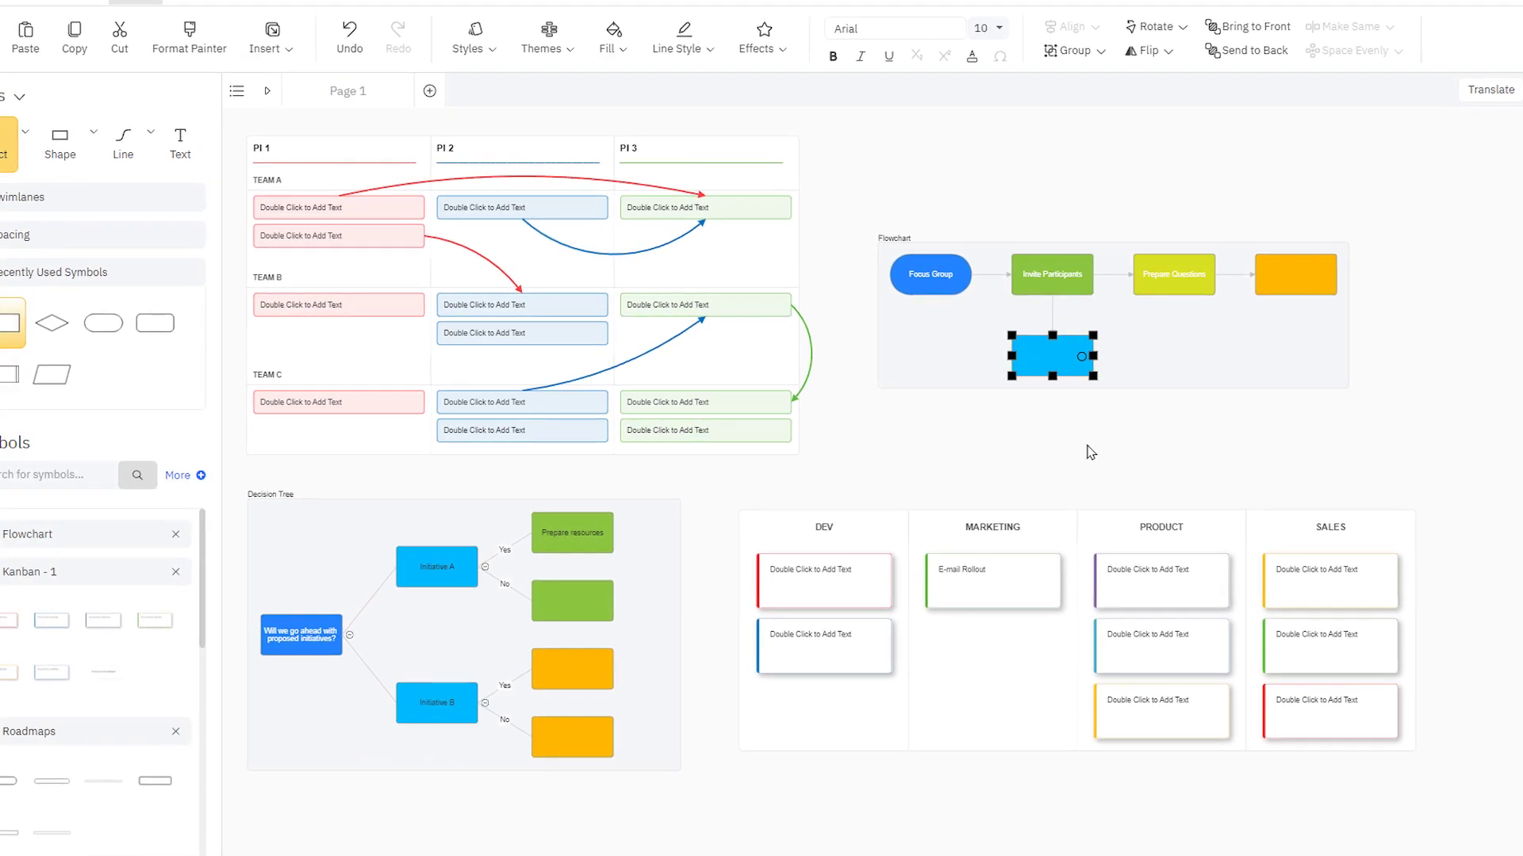
pyautogui.write('Check O')
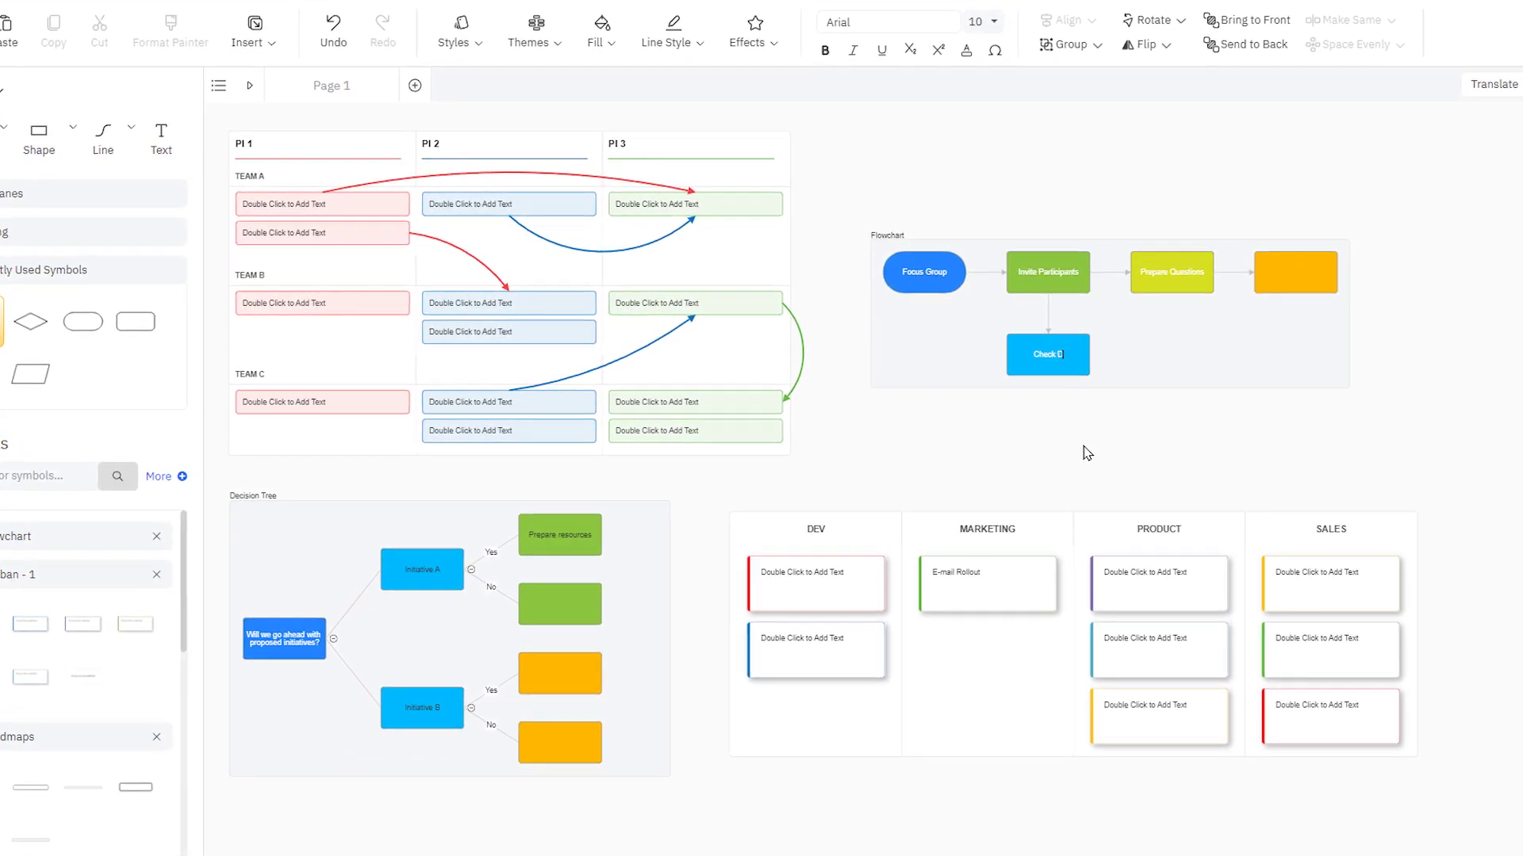
pyautogui.write('atabase')
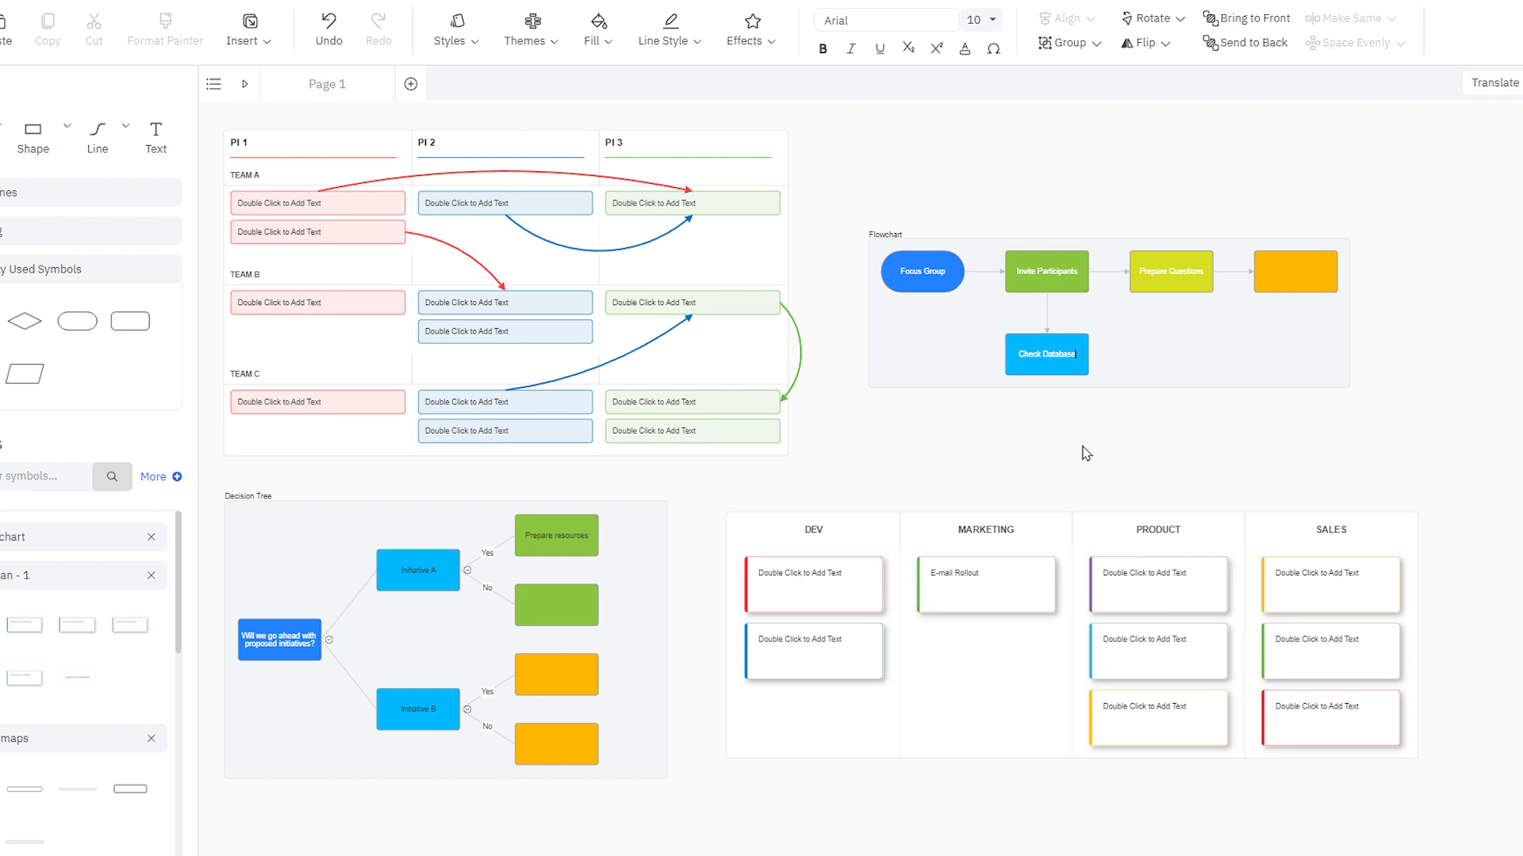
# - Add a new card under E-mail Rollout in the Marketing column and start typing its text
pyautogui.click(983, 587)
pyautogui.click(985, 623)
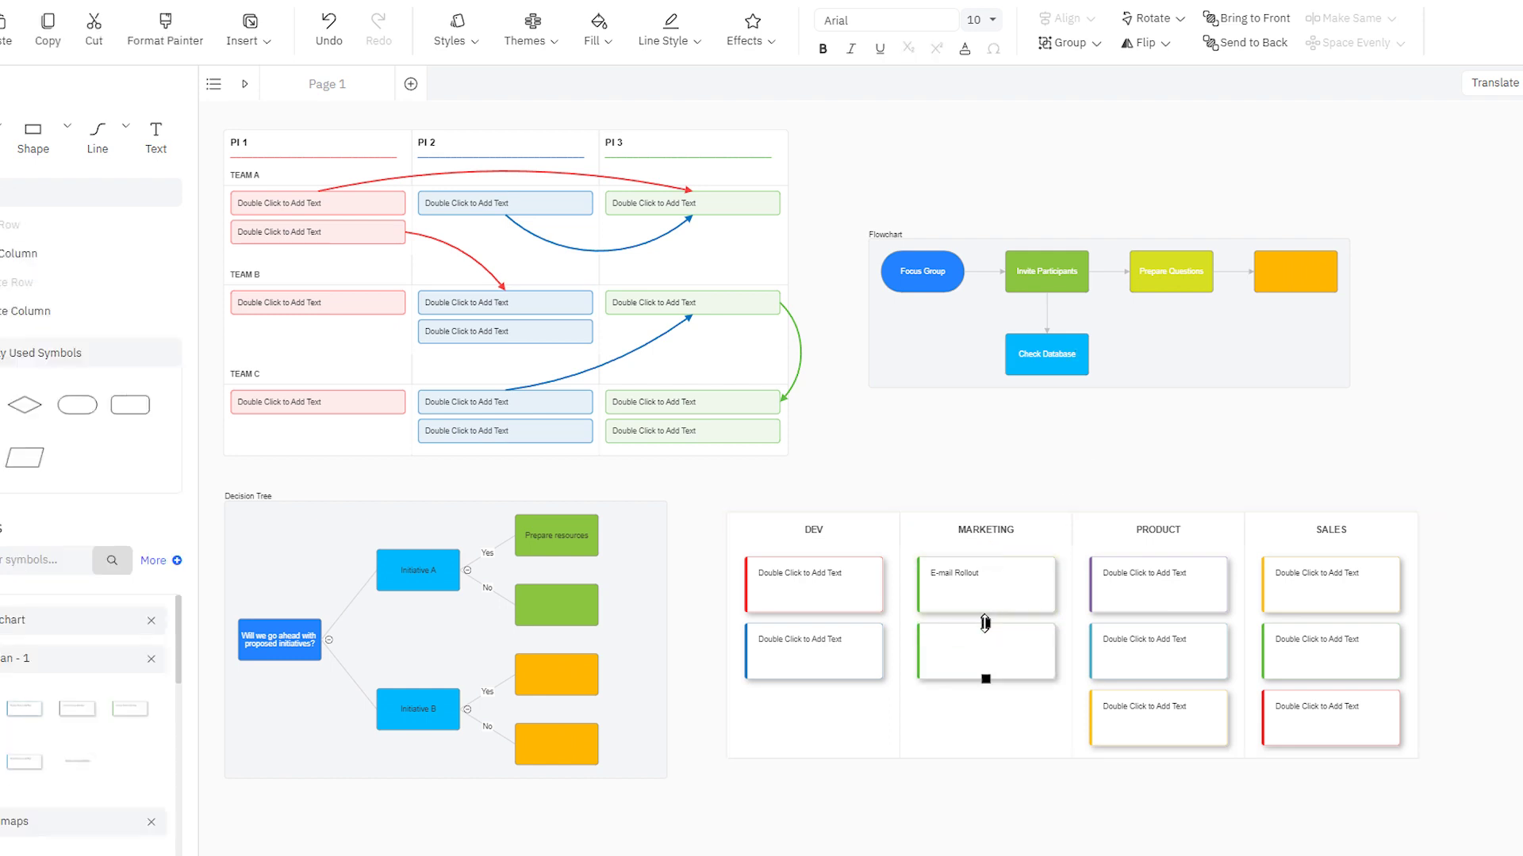
pyautogui.moveTo(990, 644)
pyautogui.write('Design Ass')
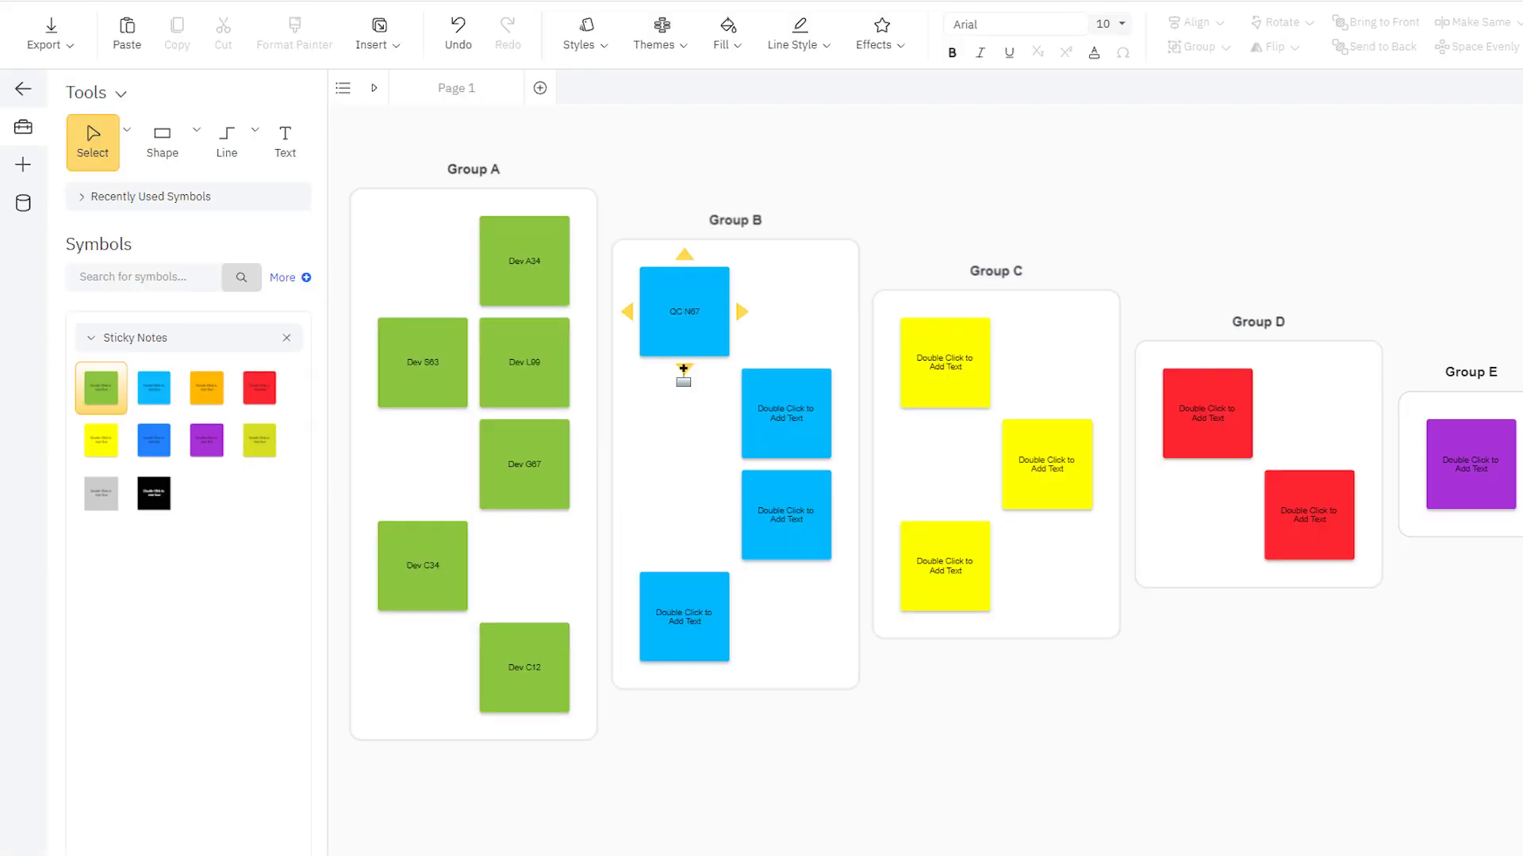
# - Add notes below QC N67 and beside Website Launch, and move Assistant Editor onto the sales branch
pyautogui.click(685, 366)
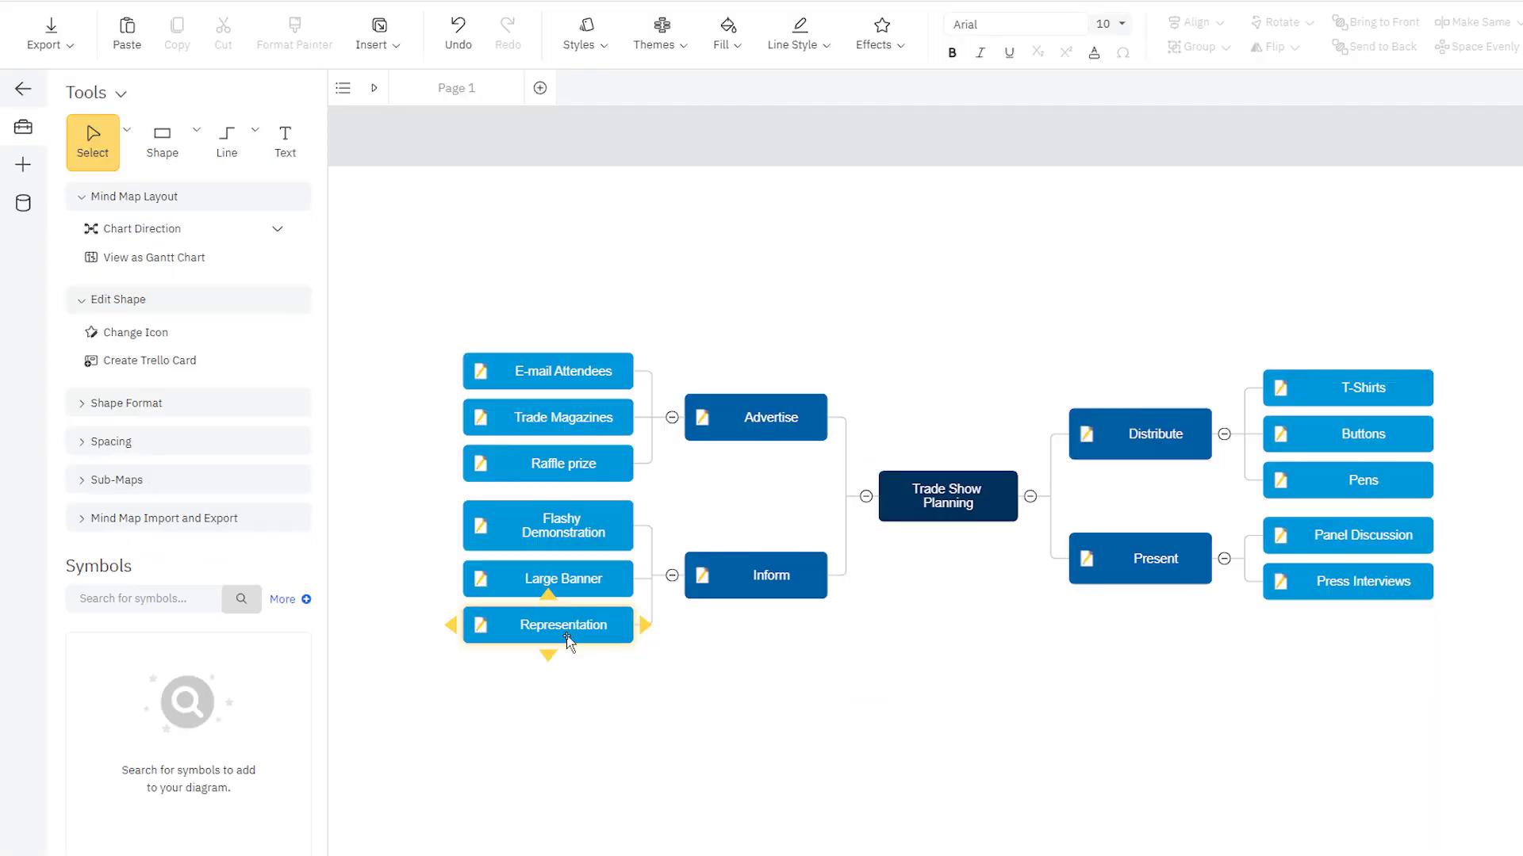
pyautogui.moveTo(561, 626); pyautogui.dragTo(1230, 625)
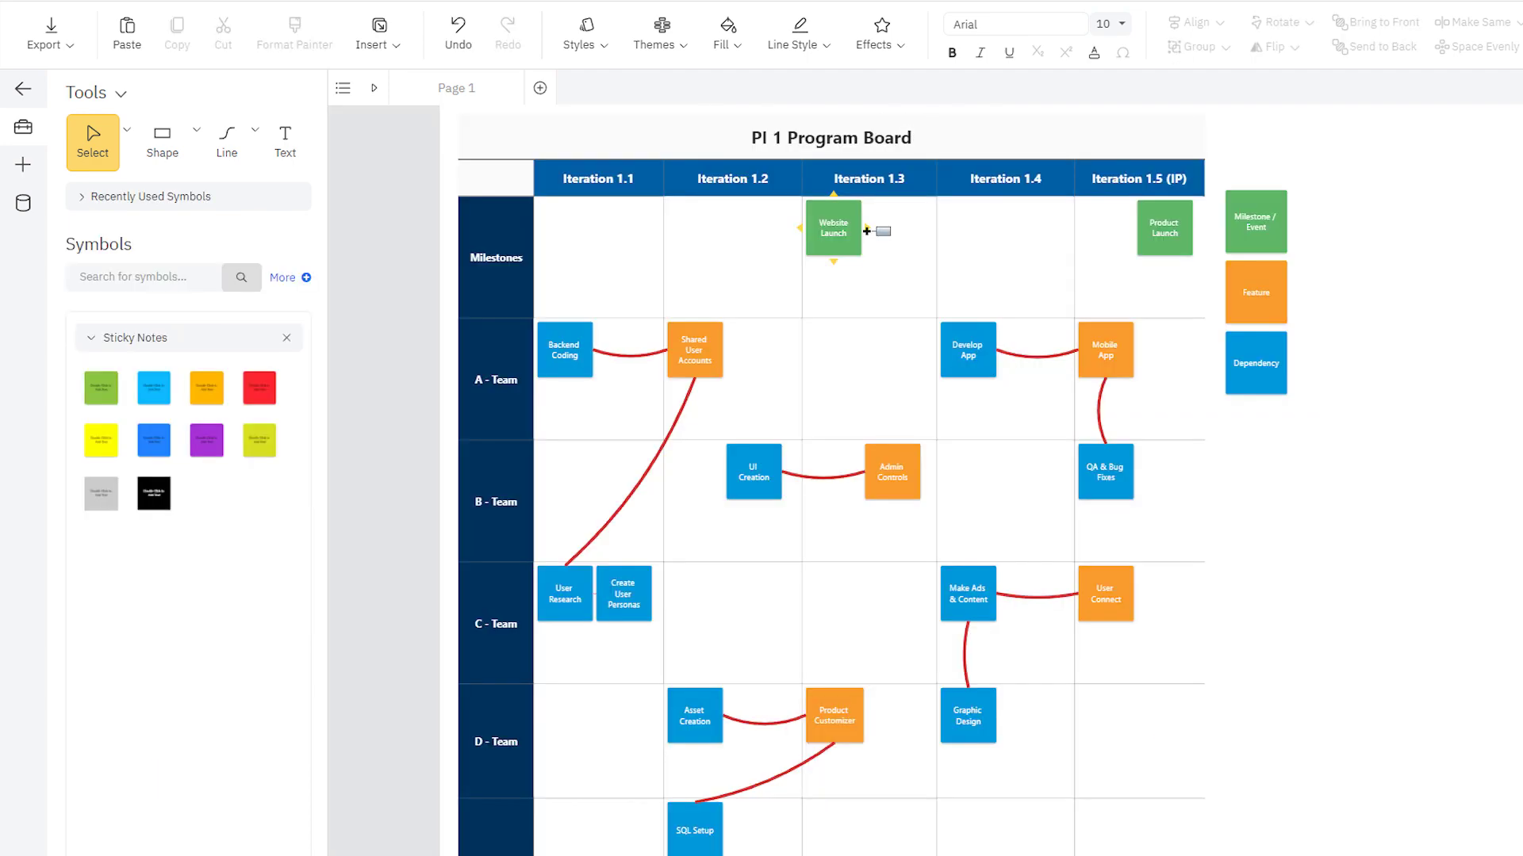
pyautogui.click(866, 231)
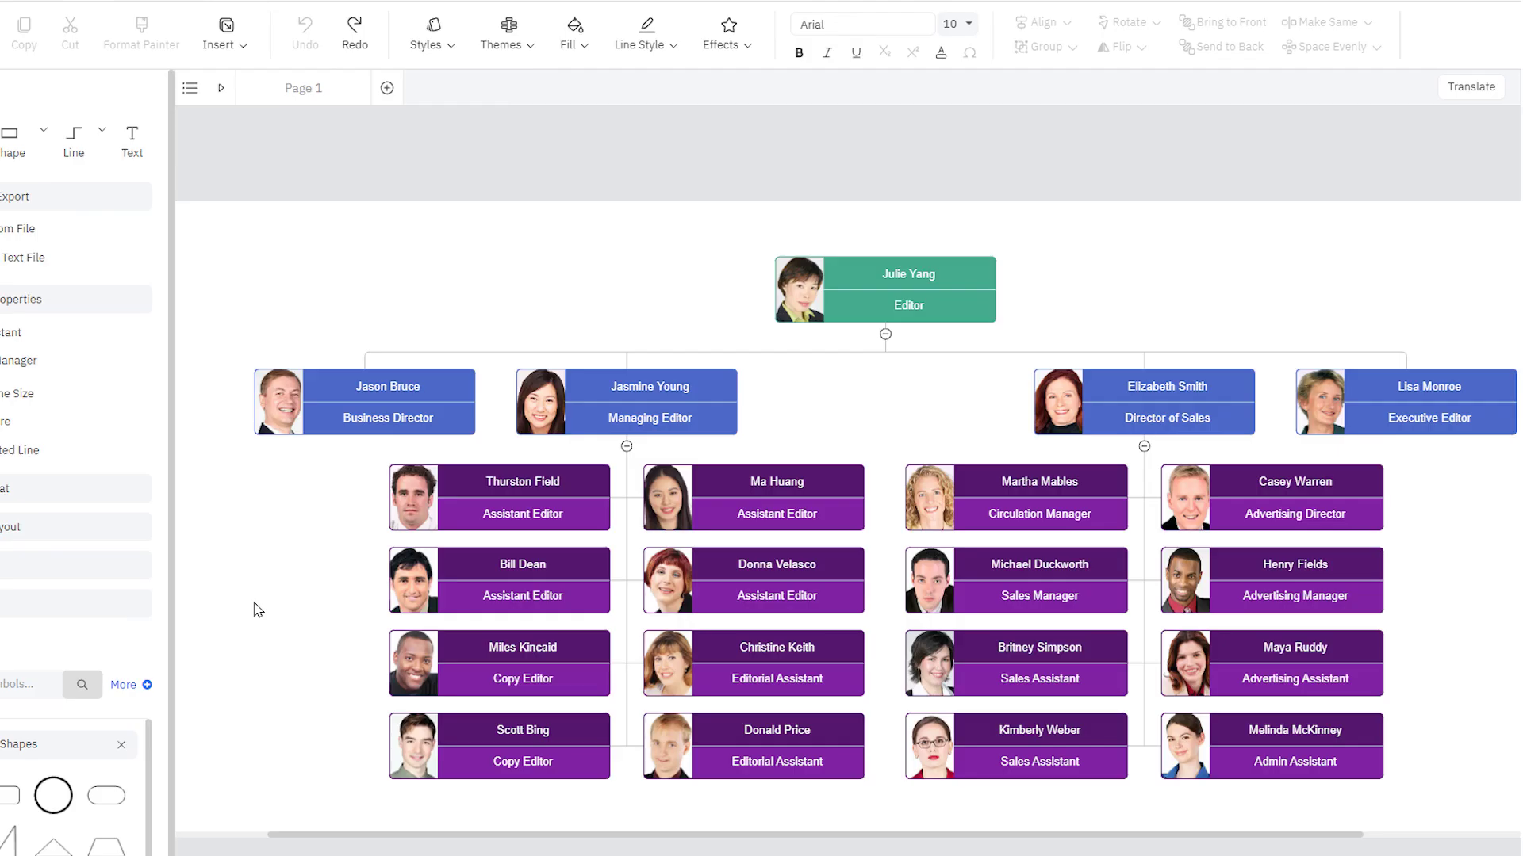
pyautogui.moveTo(523, 492); pyautogui.dragTo(1102, 591)
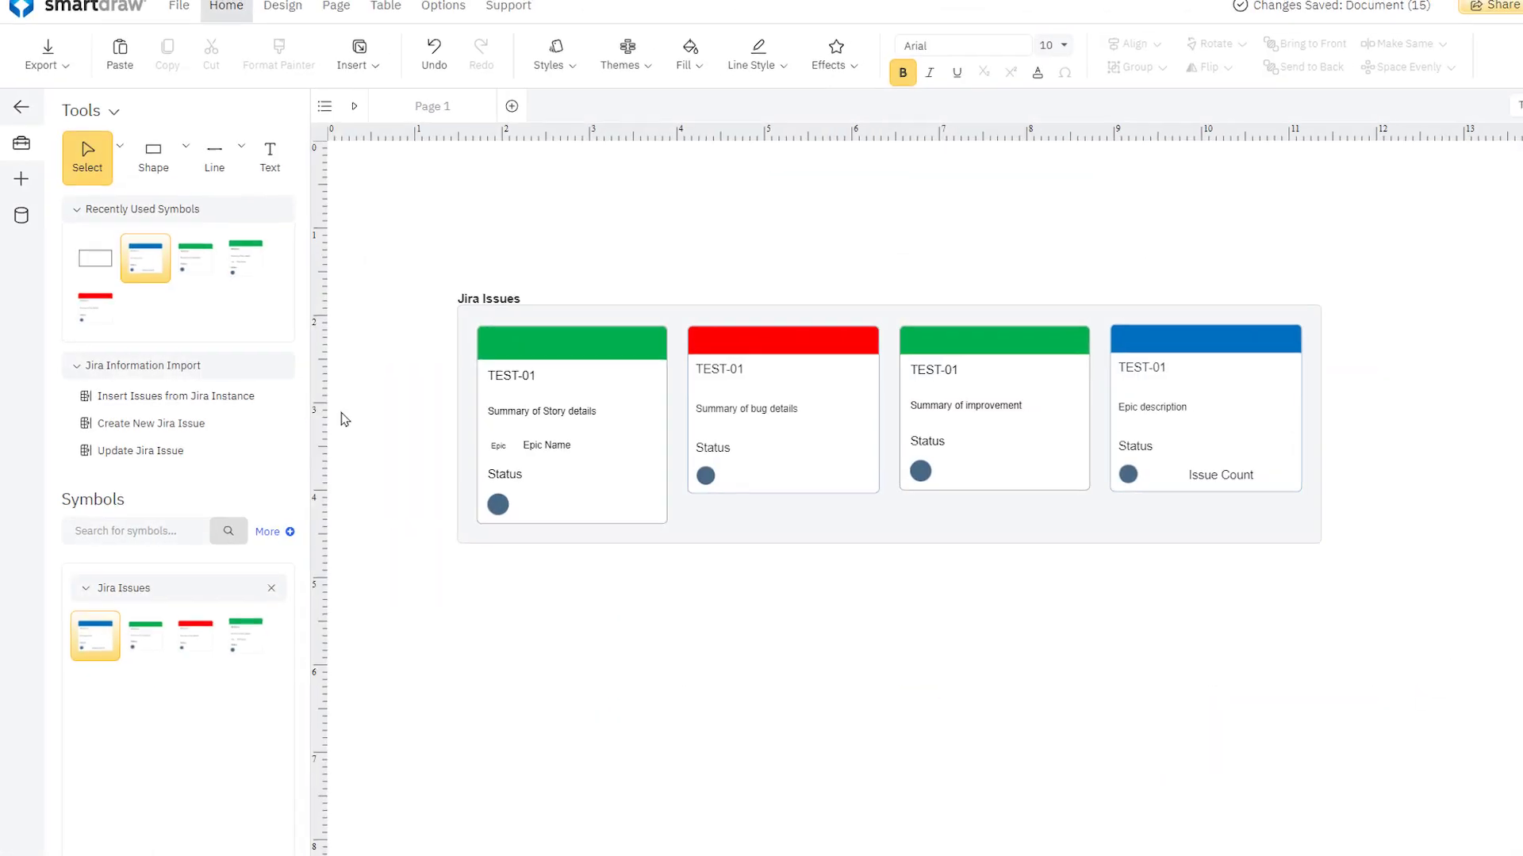
# - Search Jira for 'test' and add the Test 1 issue as a shape
pyautogui.click(176, 396)
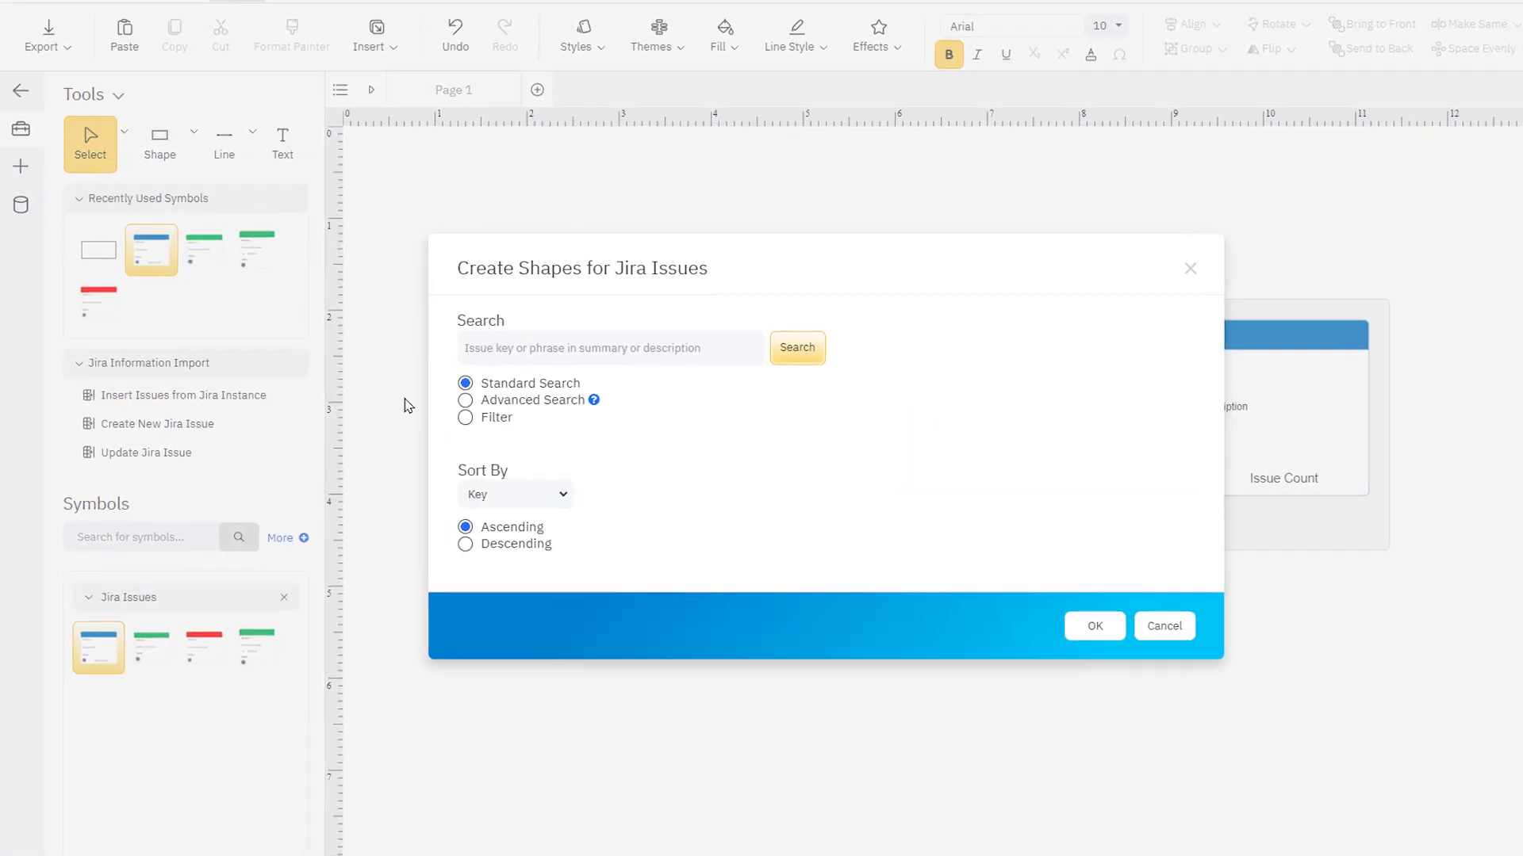
pyautogui.click(555, 343)
pyautogui.write('test')
pyautogui.click(798, 349)
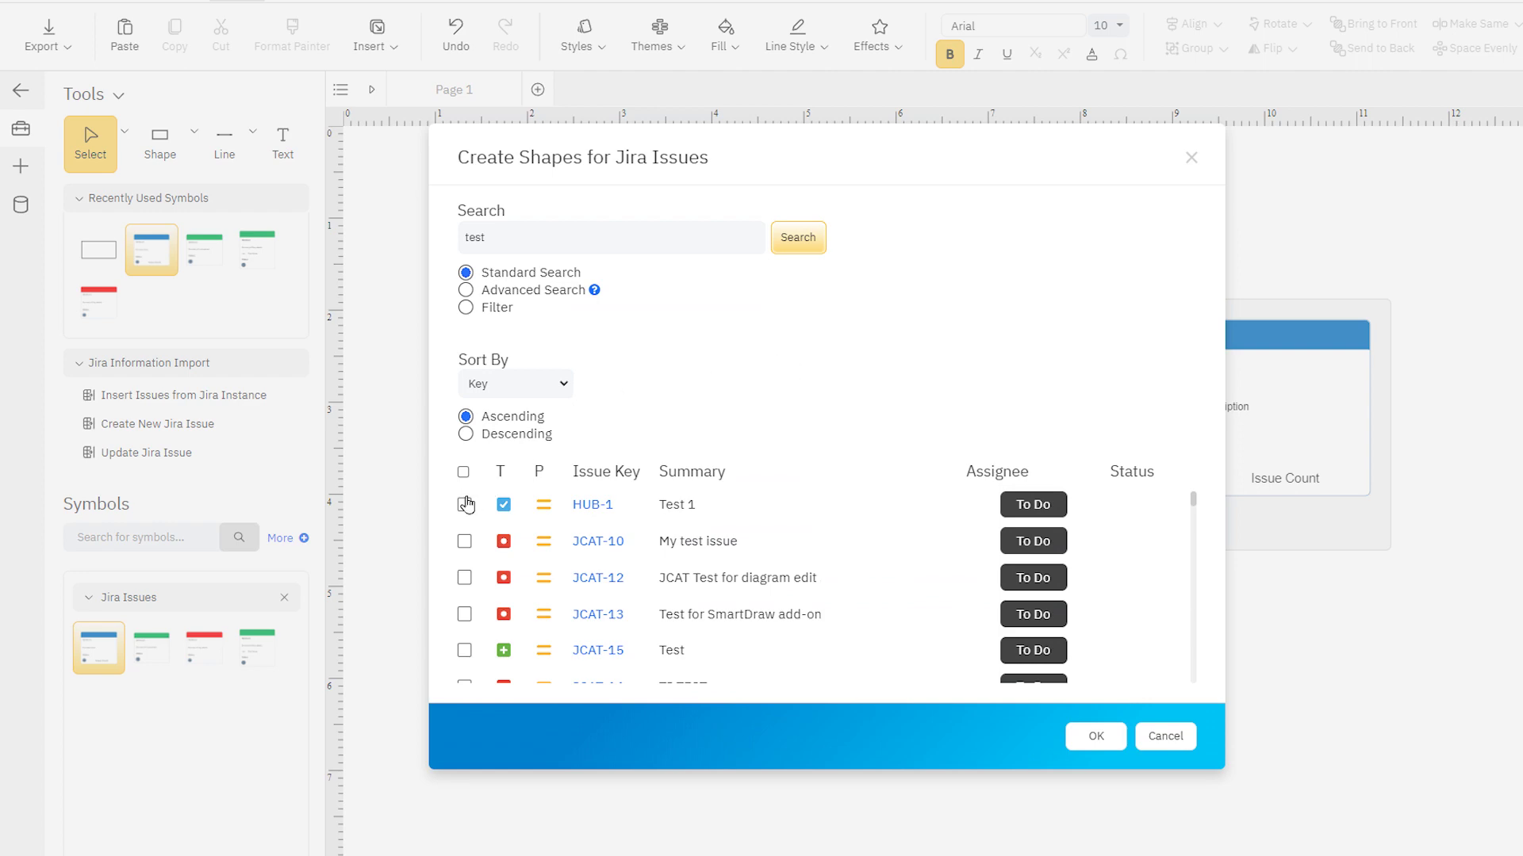
pyautogui.click(1096, 736)
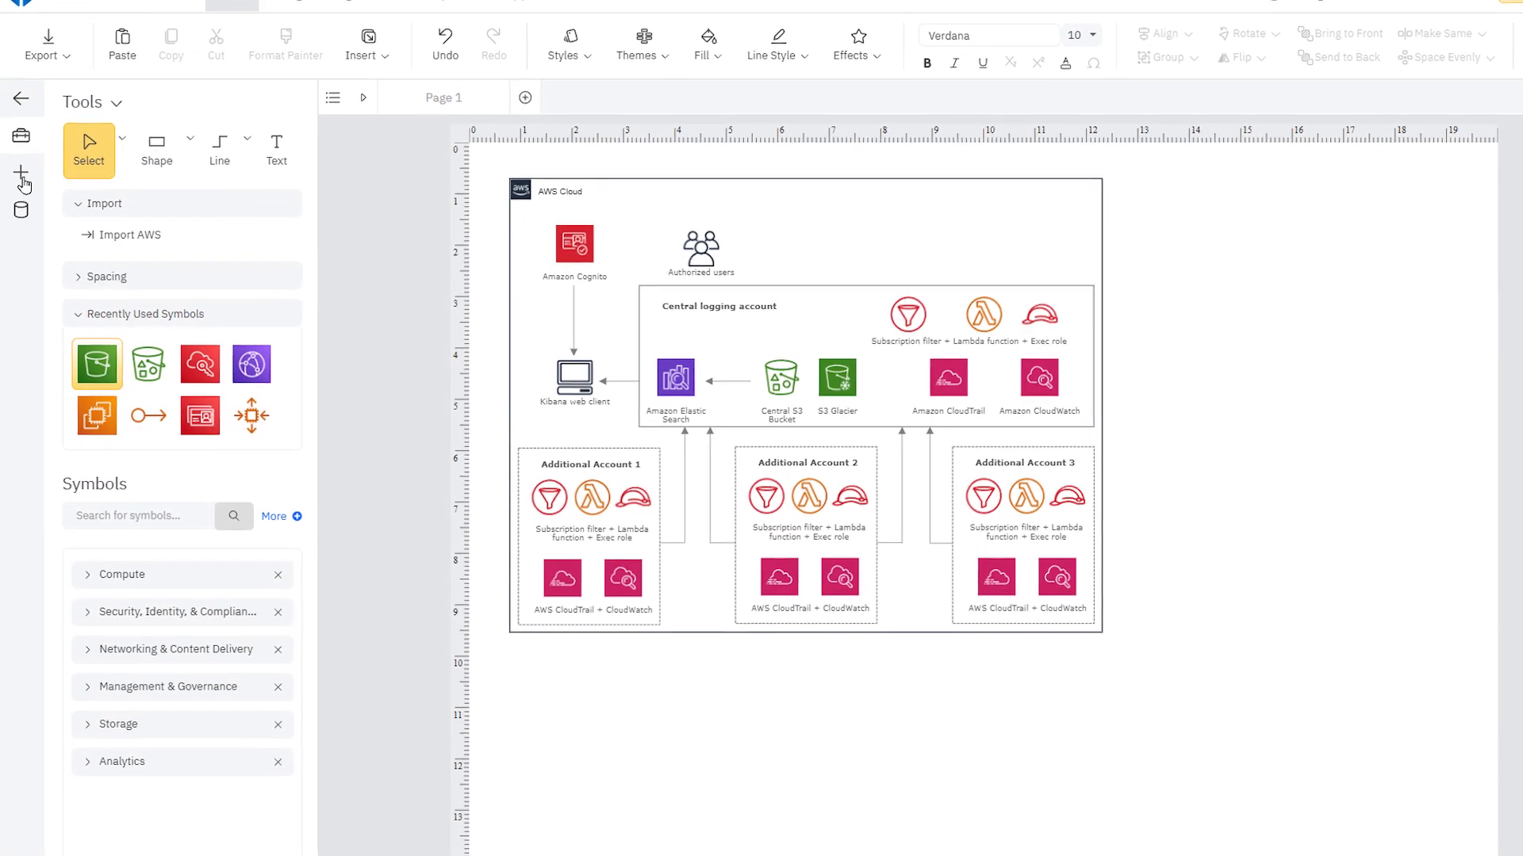
# - Go to the New Document template gallery from the + panel
pyautogui.click(22, 172)
pyautogui.click(68, 674)
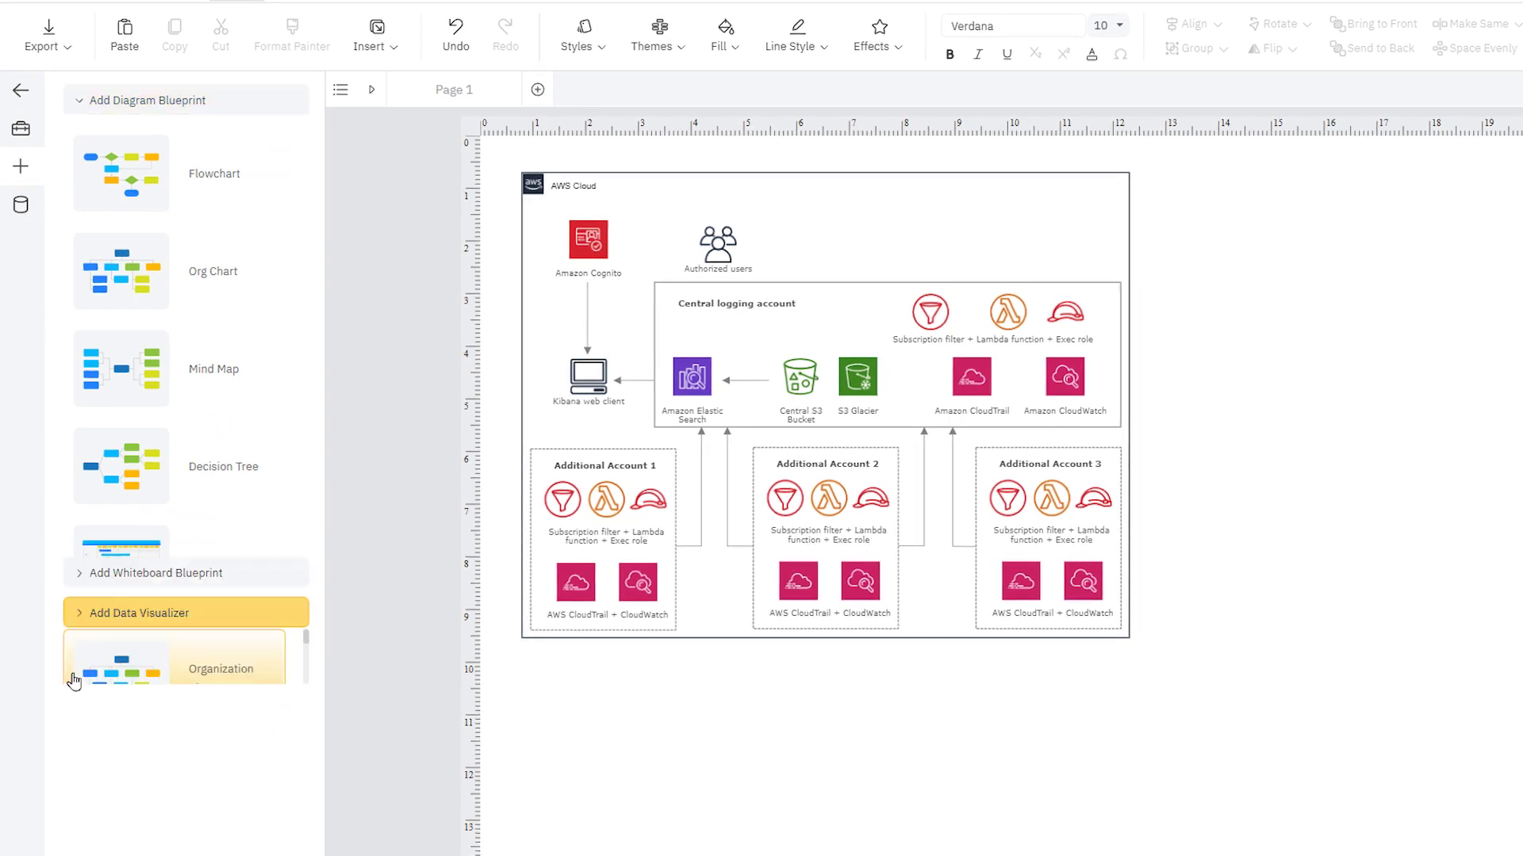
pyautogui.moveTo(306, 336); pyautogui.dragTo(314, 553)
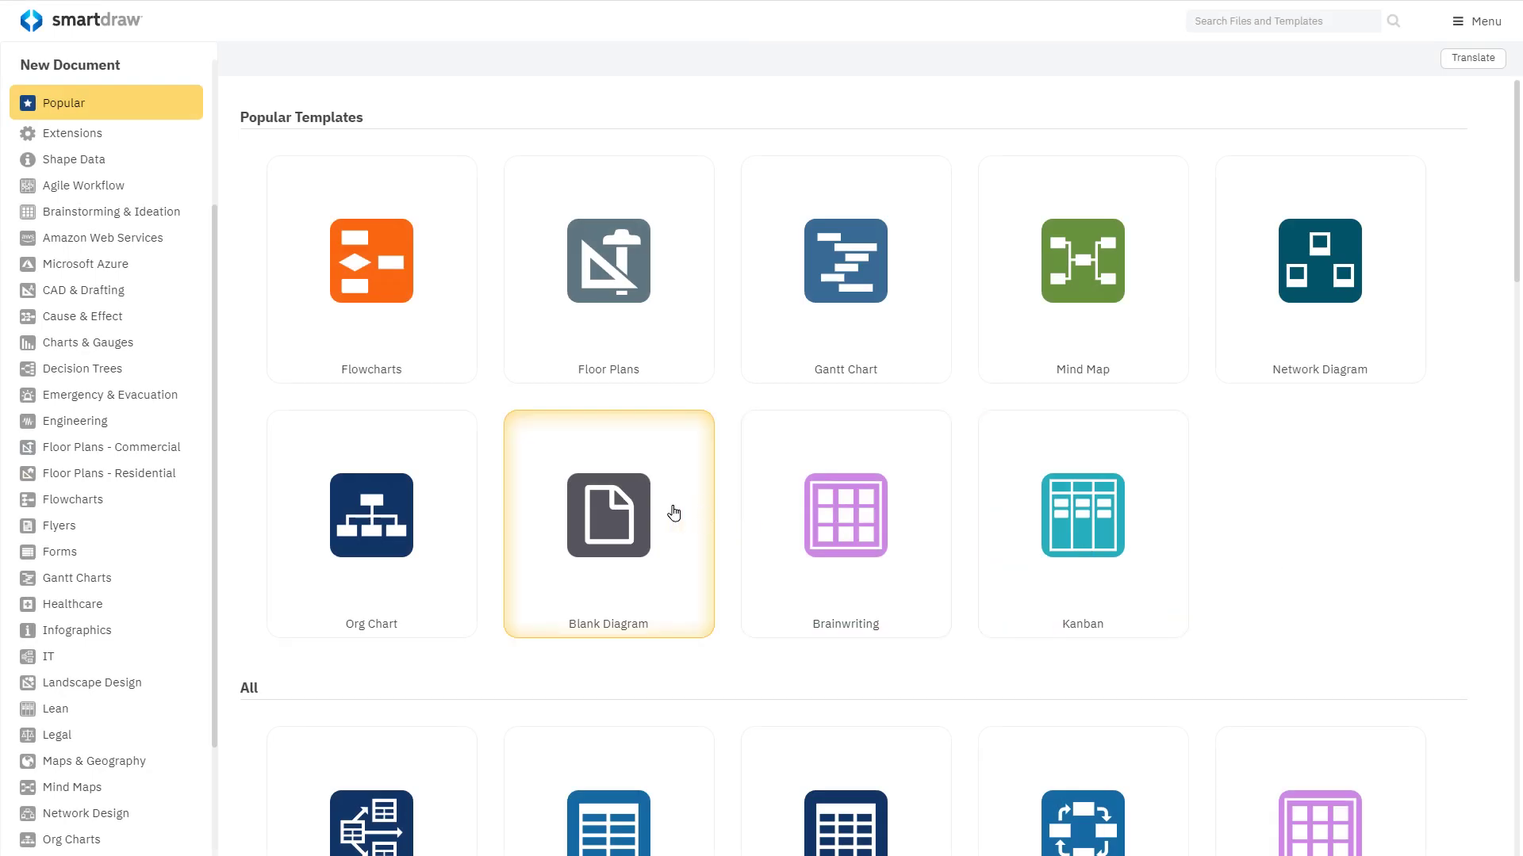
# - Create a blank diagram holding the starter Flowchart blueprint, zoomed out two steps
pyautogui.click(673, 513)
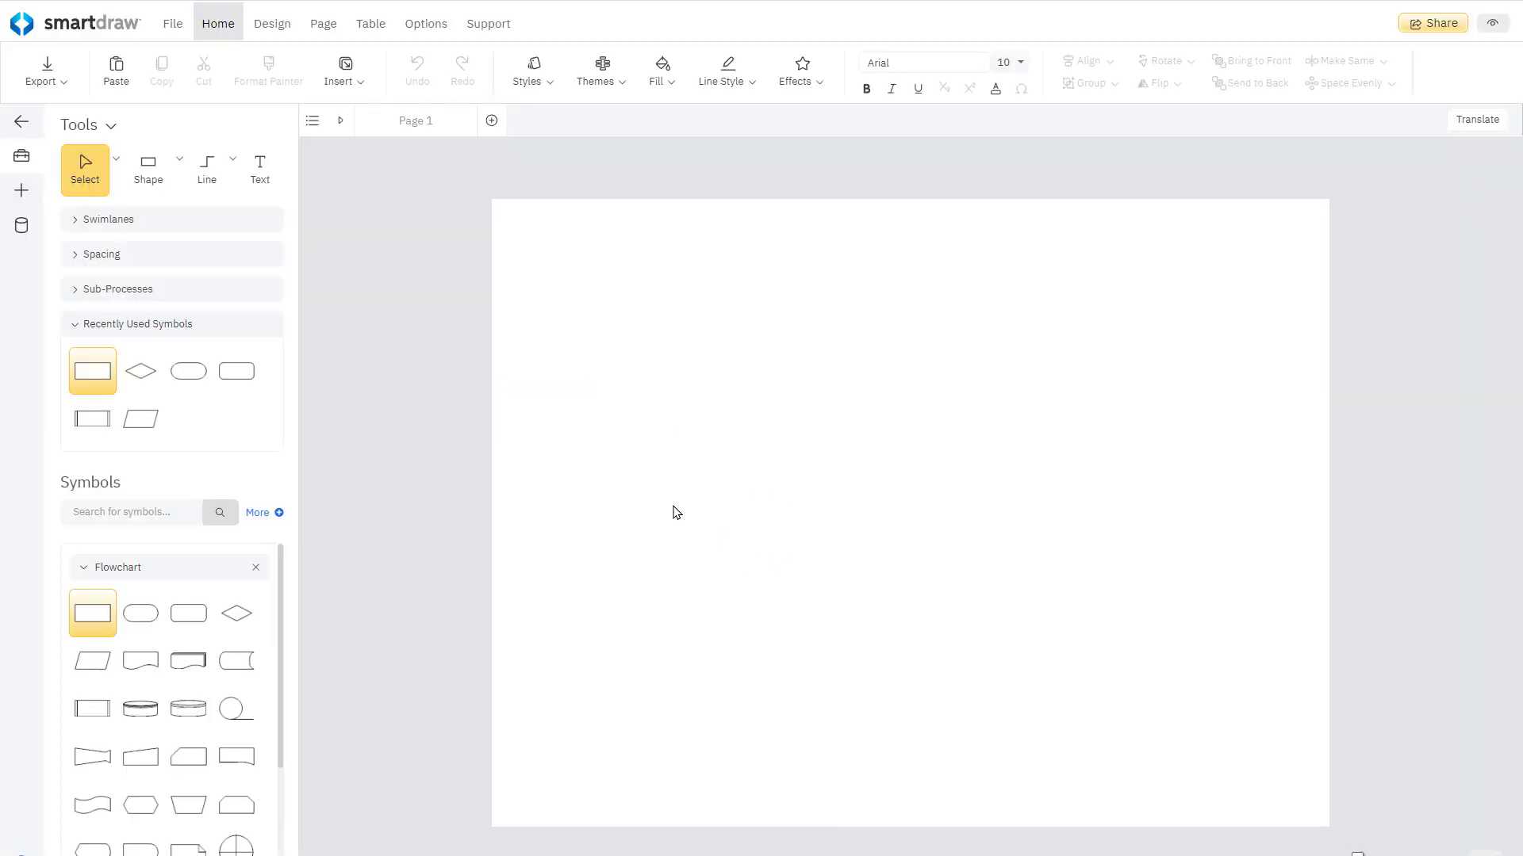
pyautogui.click(23, 193)
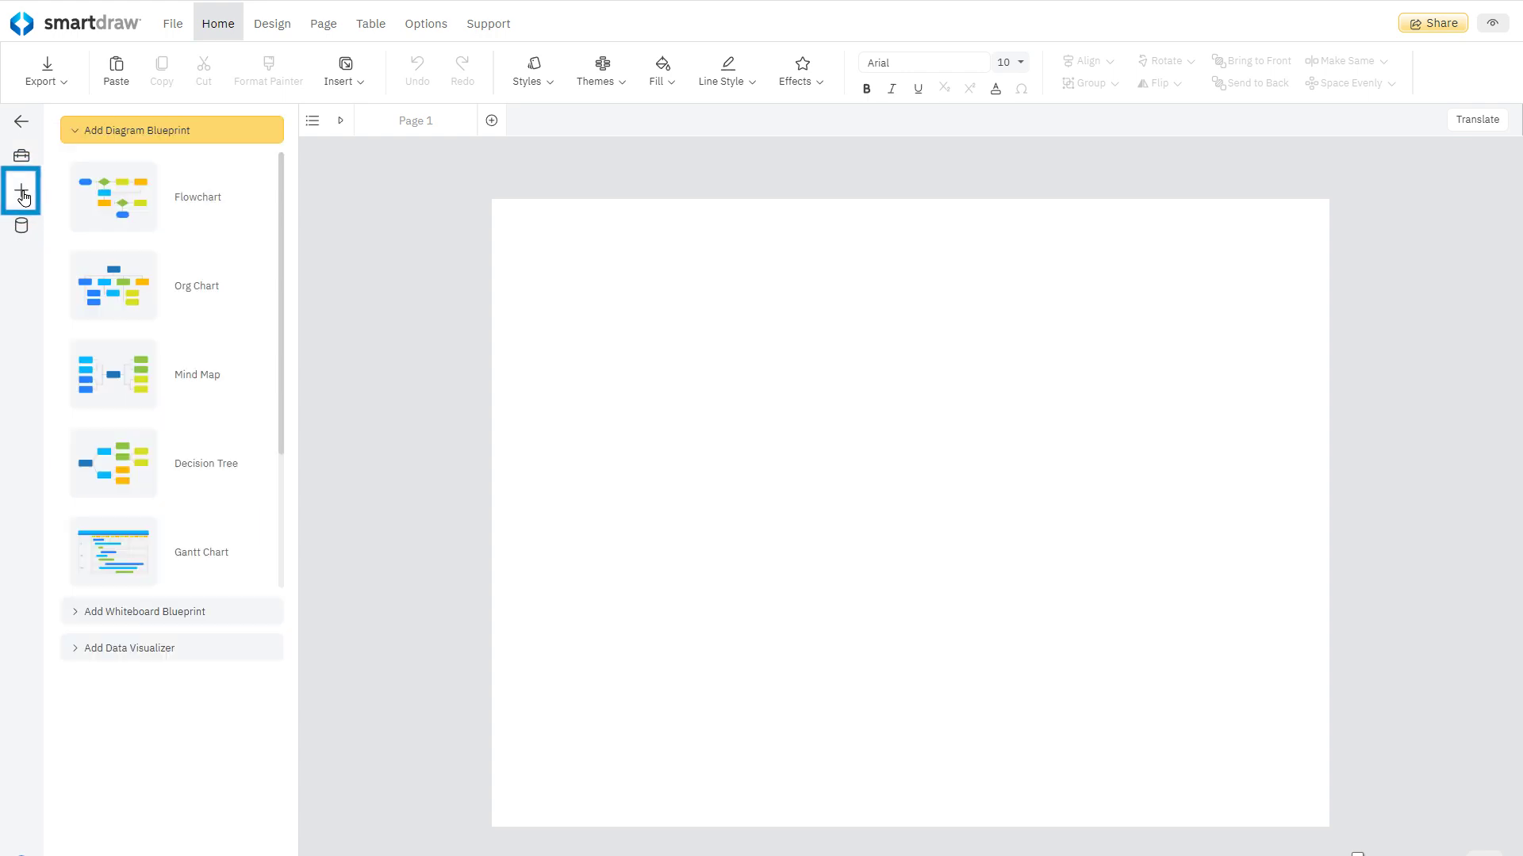
pyautogui.click(215, 198)
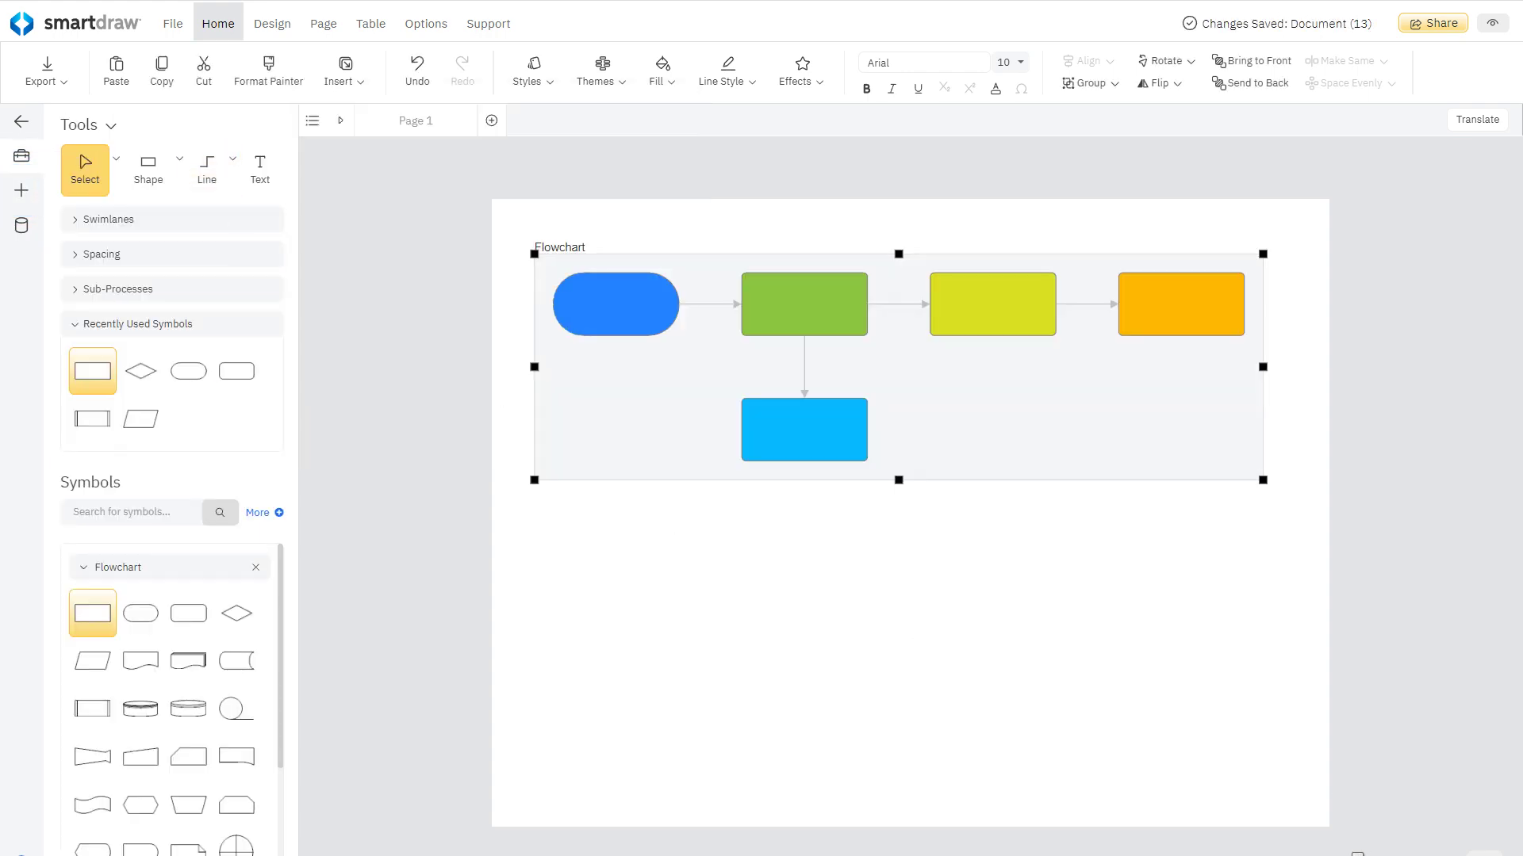
pyautogui.click(1355, 852)
pyautogui.click(1349, 854)
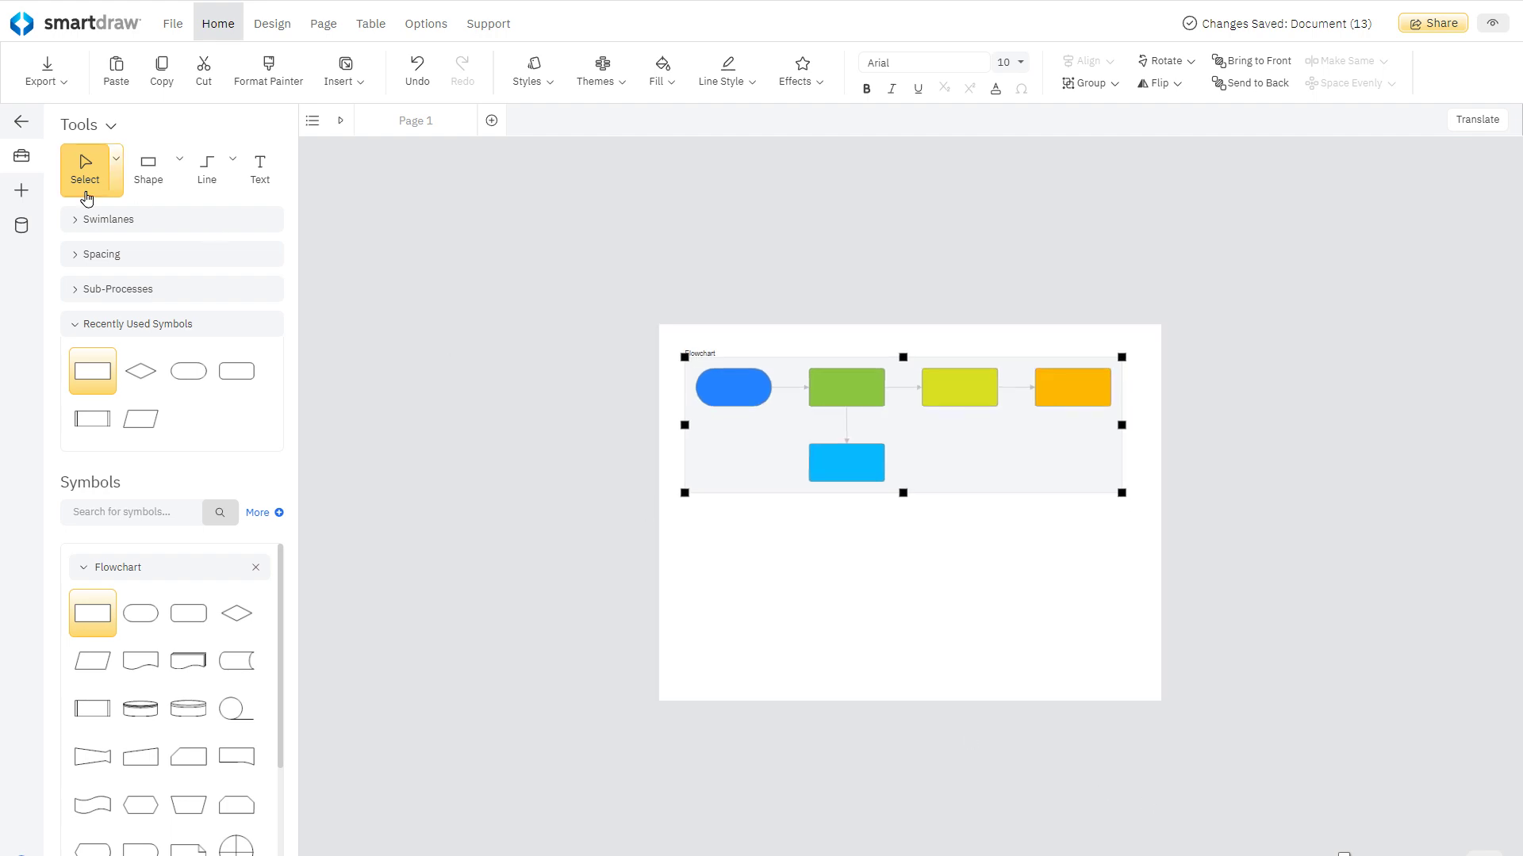
pyautogui.click(21, 190)
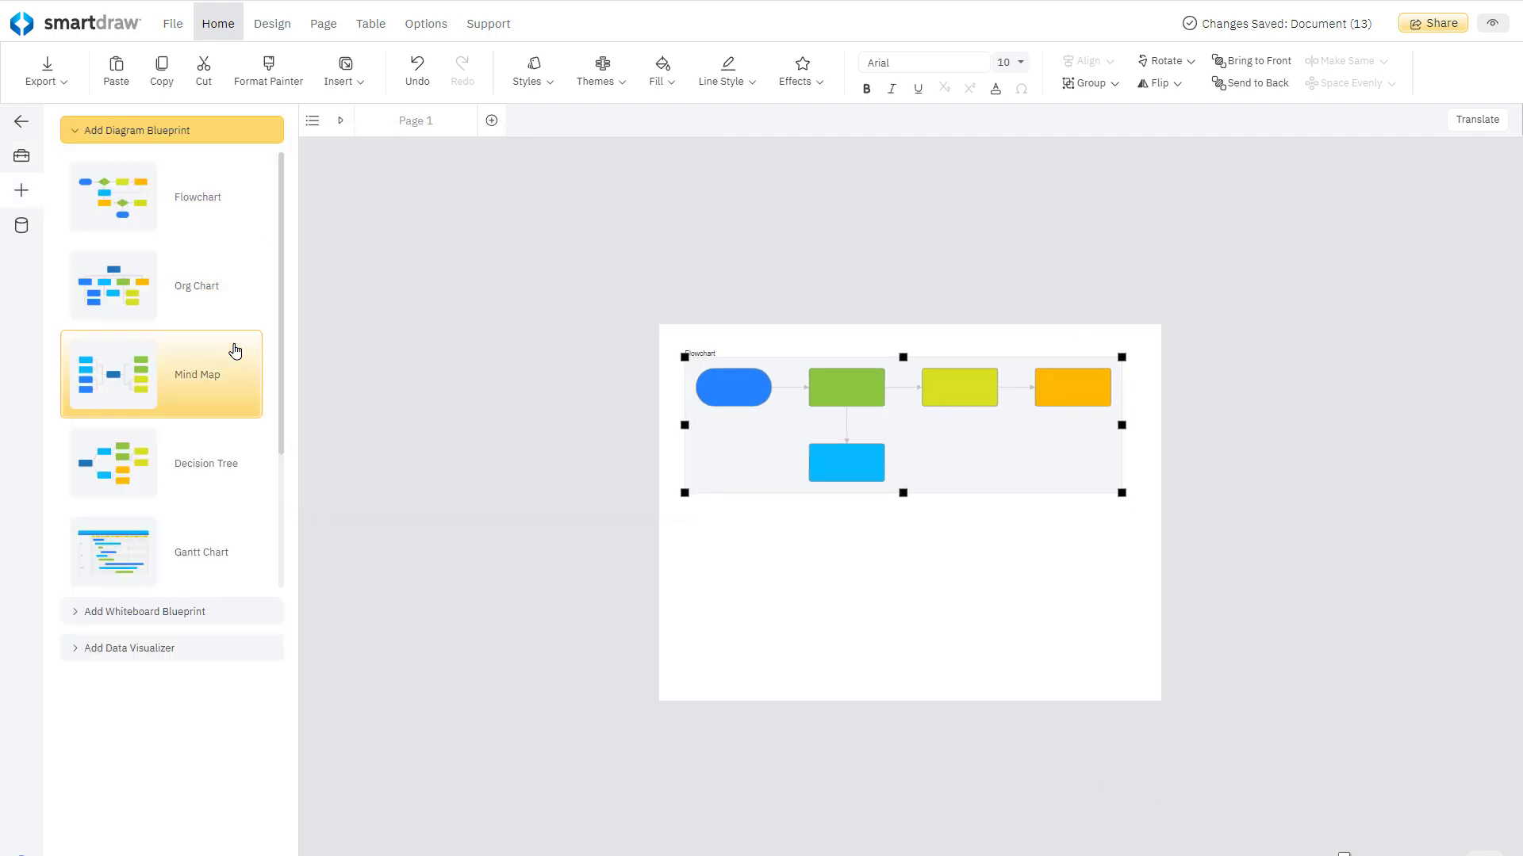
# - Place a Mind Map right of the flowchart and a Retrospective board below it
pyautogui.click(235, 373)
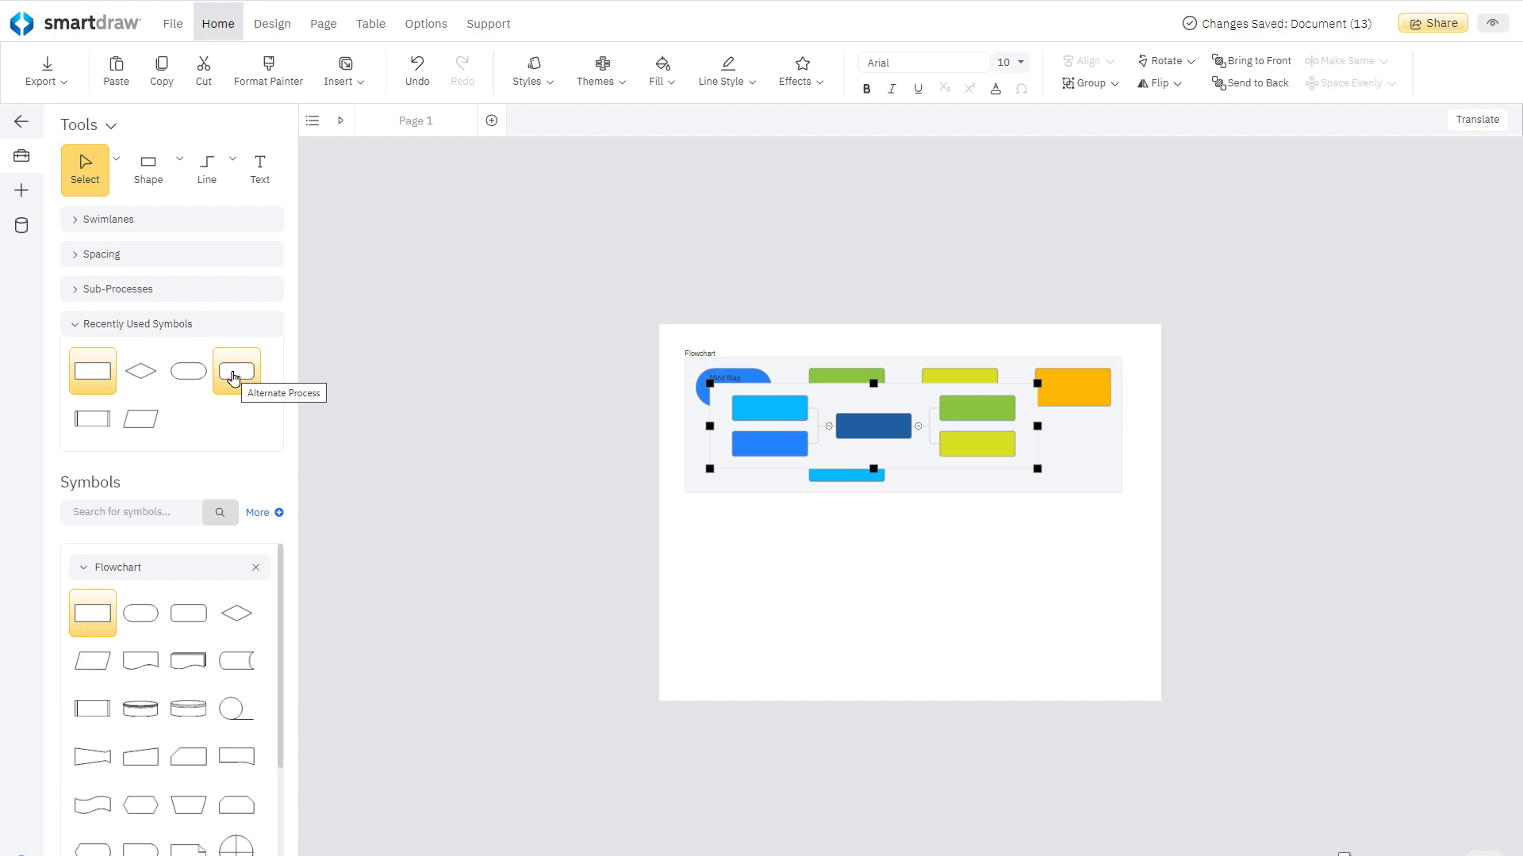
pyautogui.moveTo(861, 391); pyautogui.dragTo(1017, 361)
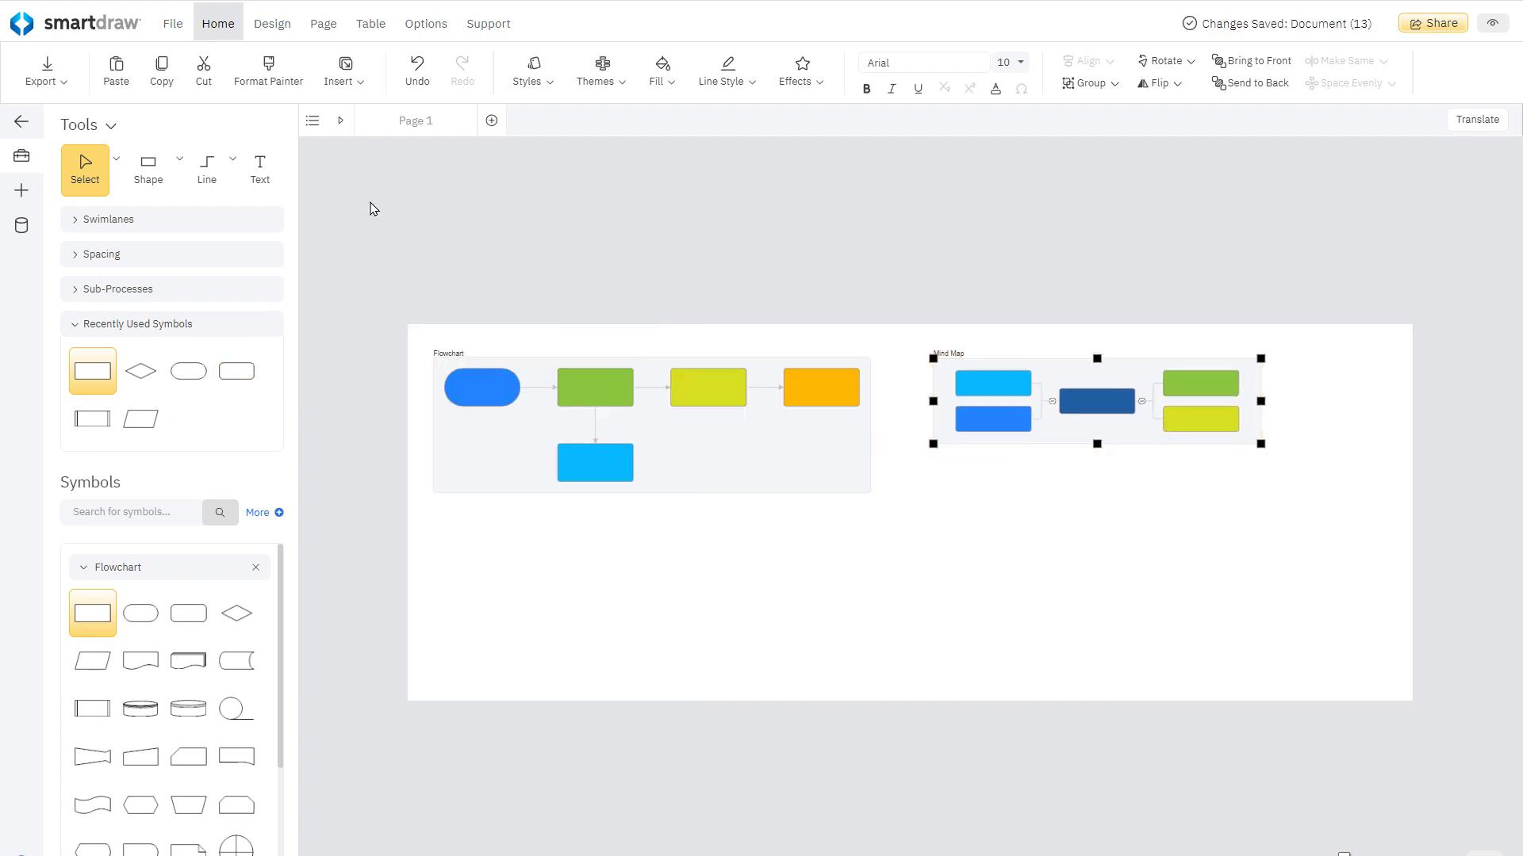
pyautogui.click(19, 193)
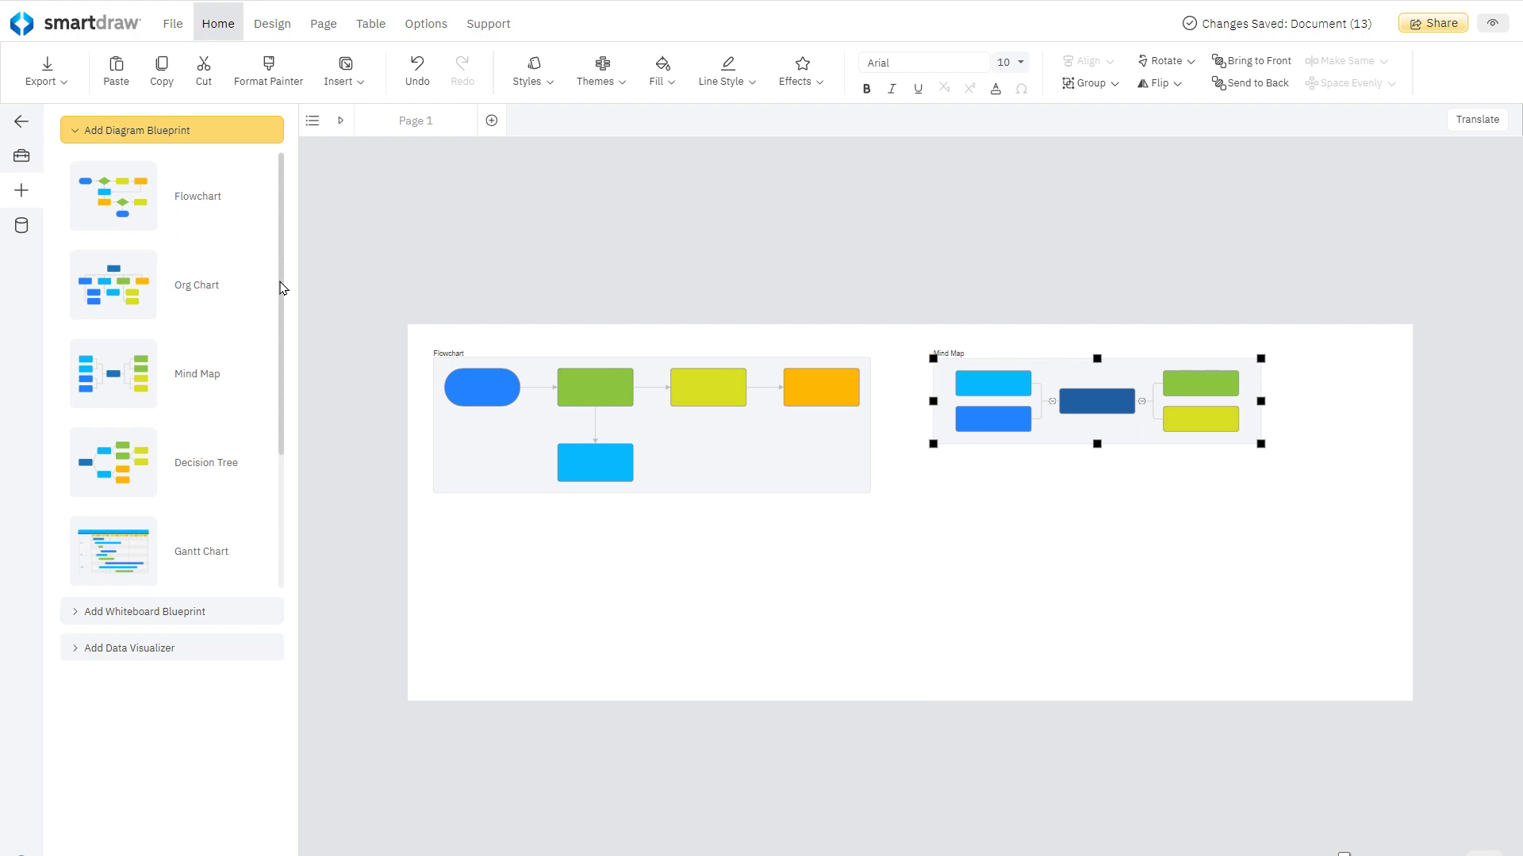
pyautogui.scroll(-3, 287, 341)
pyautogui.click(70, 612)
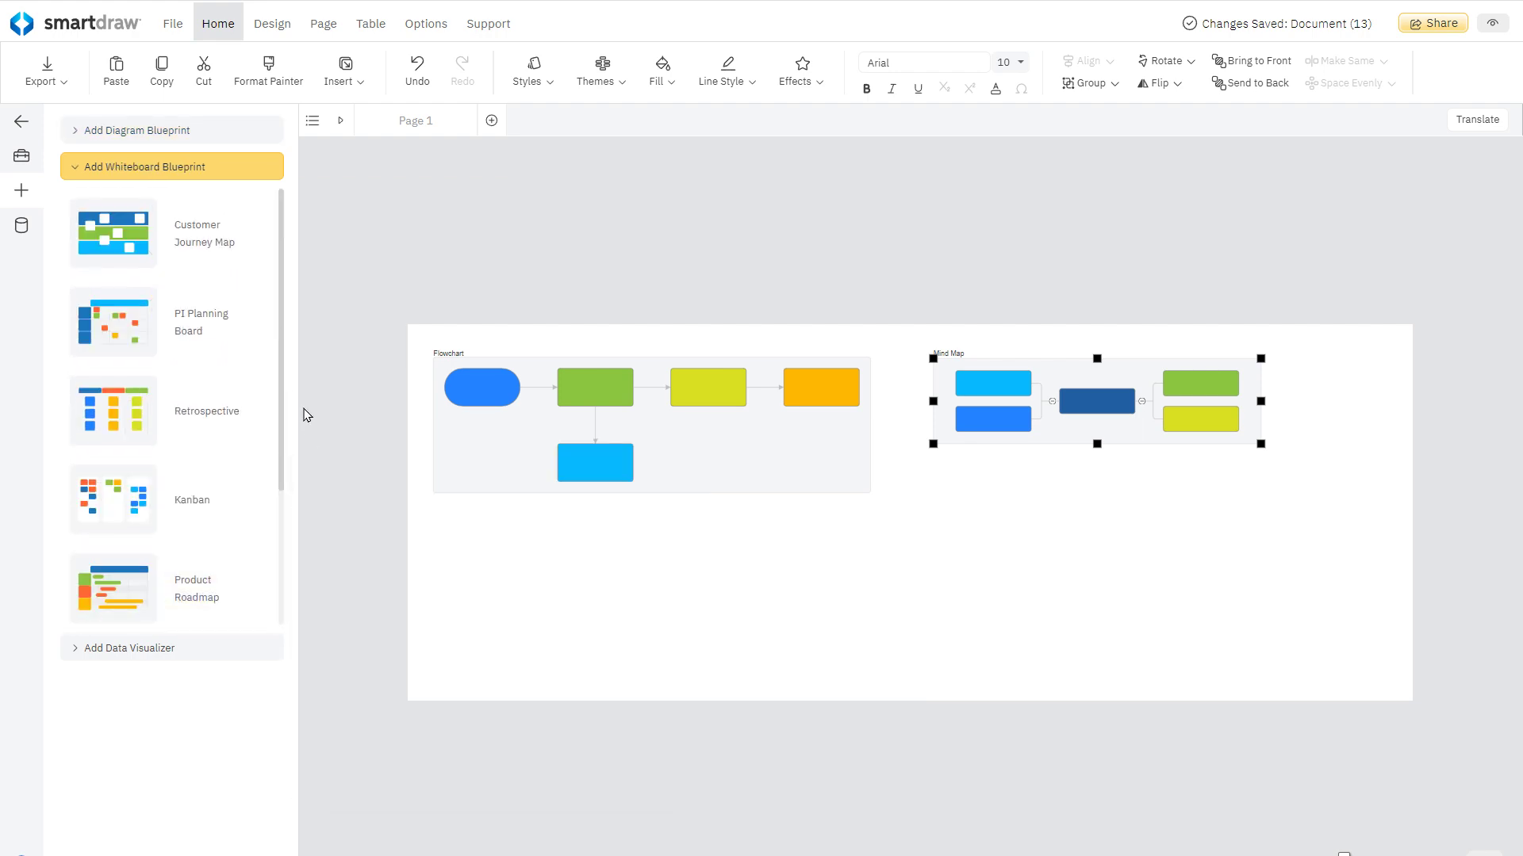
pyautogui.scroll(-1, 284, 404)
pyautogui.scroll(-2, 278, 476)
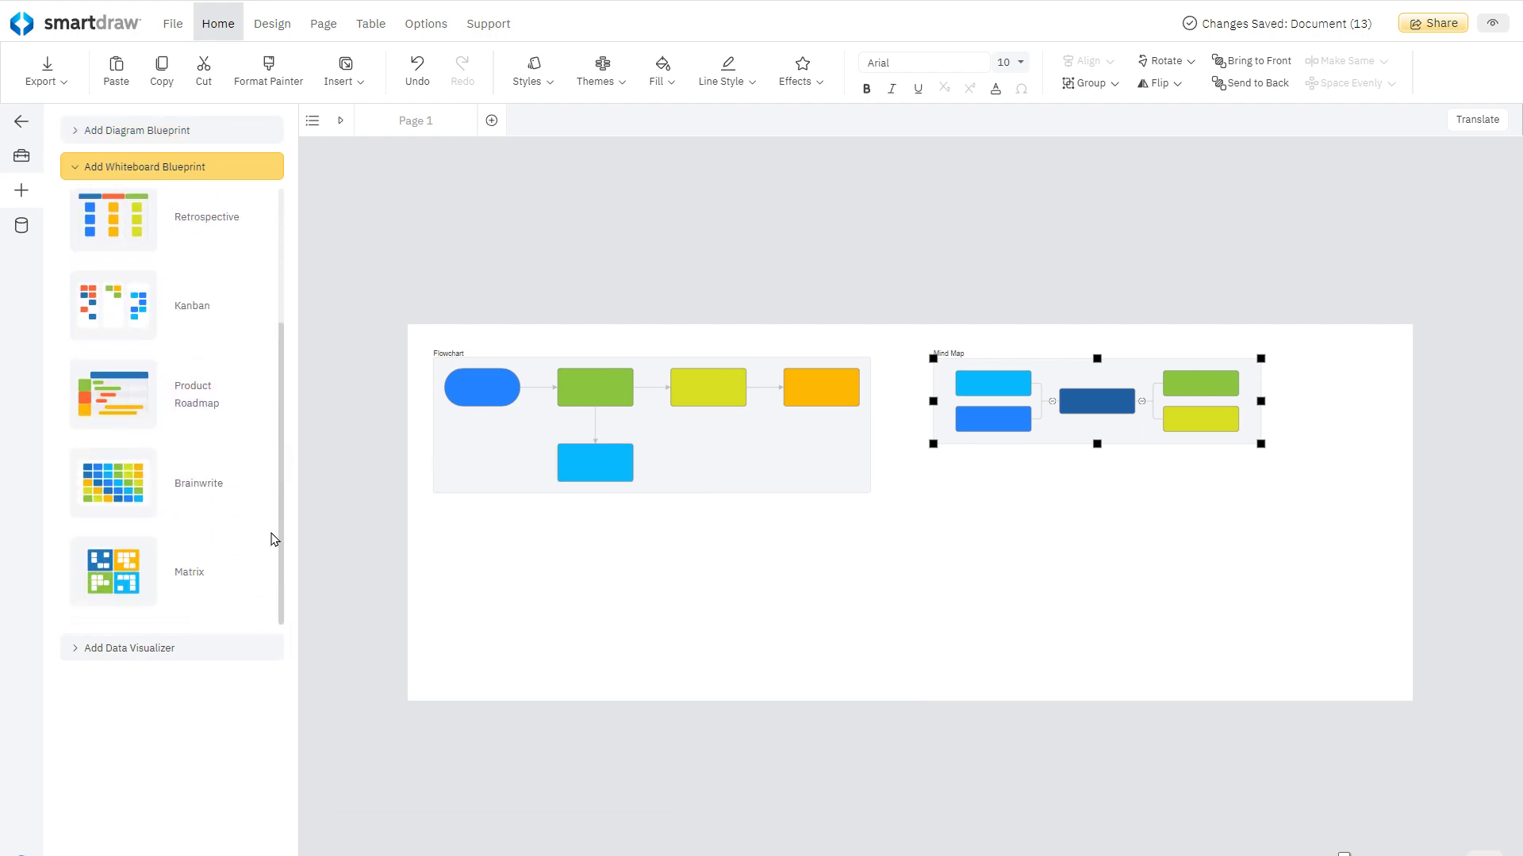
pyautogui.click(238, 231)
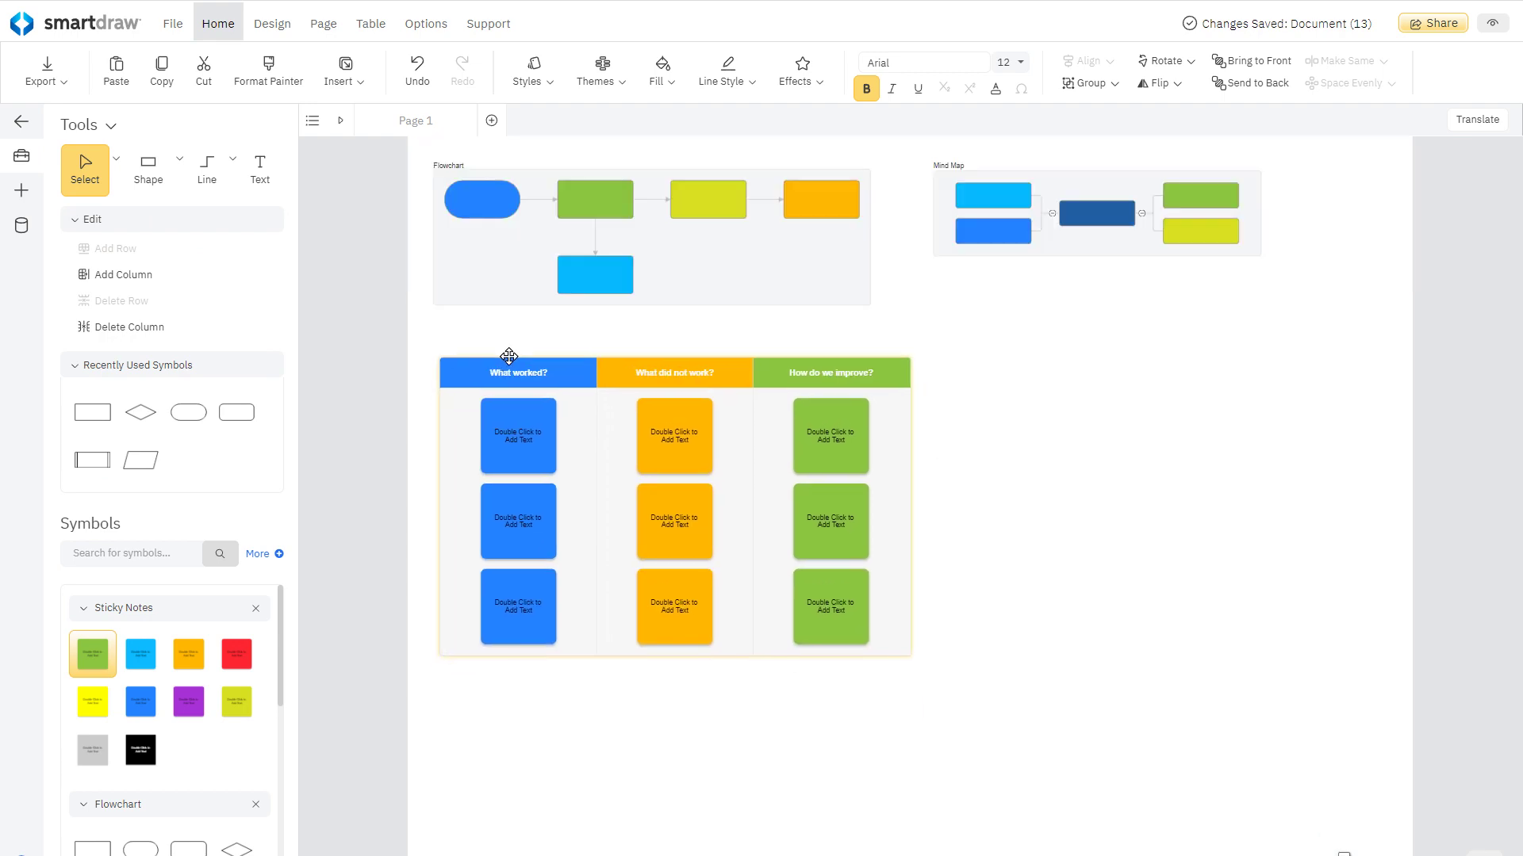
pyautogui.click(509, 357)
# - Expand the Add Data Visualizer options in the blueprint list
pyautogui.click(24, 191)
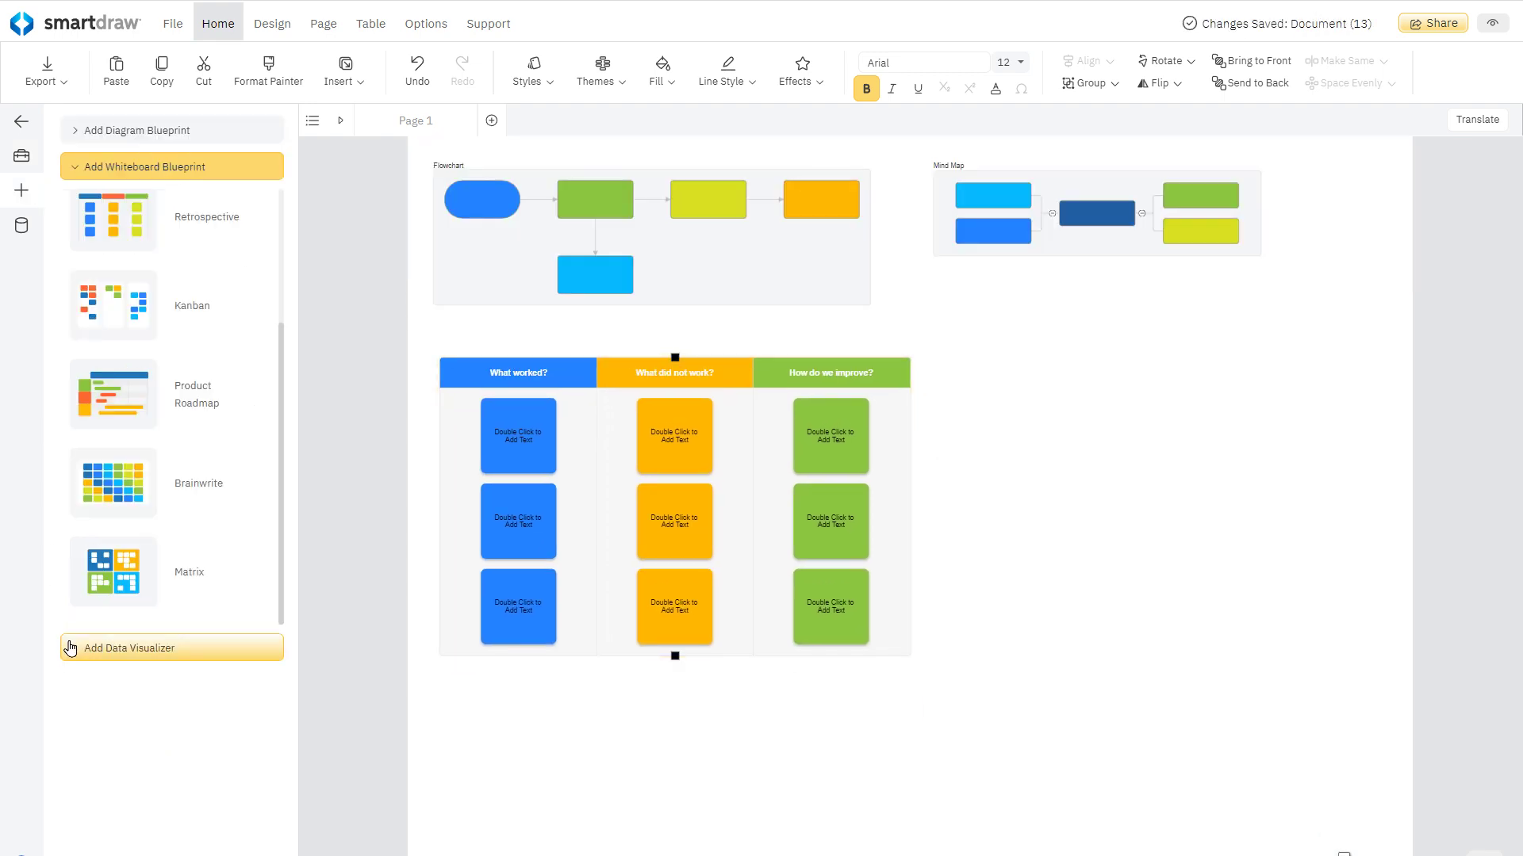
pyautogui.click(127, 648)
pyautogui.moveTo(290, 330); pyautogui.dragTo(278, 586)
# - Import Holistic Marketing.csv as sticky notes and place the group right of the retrospective board
pyautogui.click(227, 524)
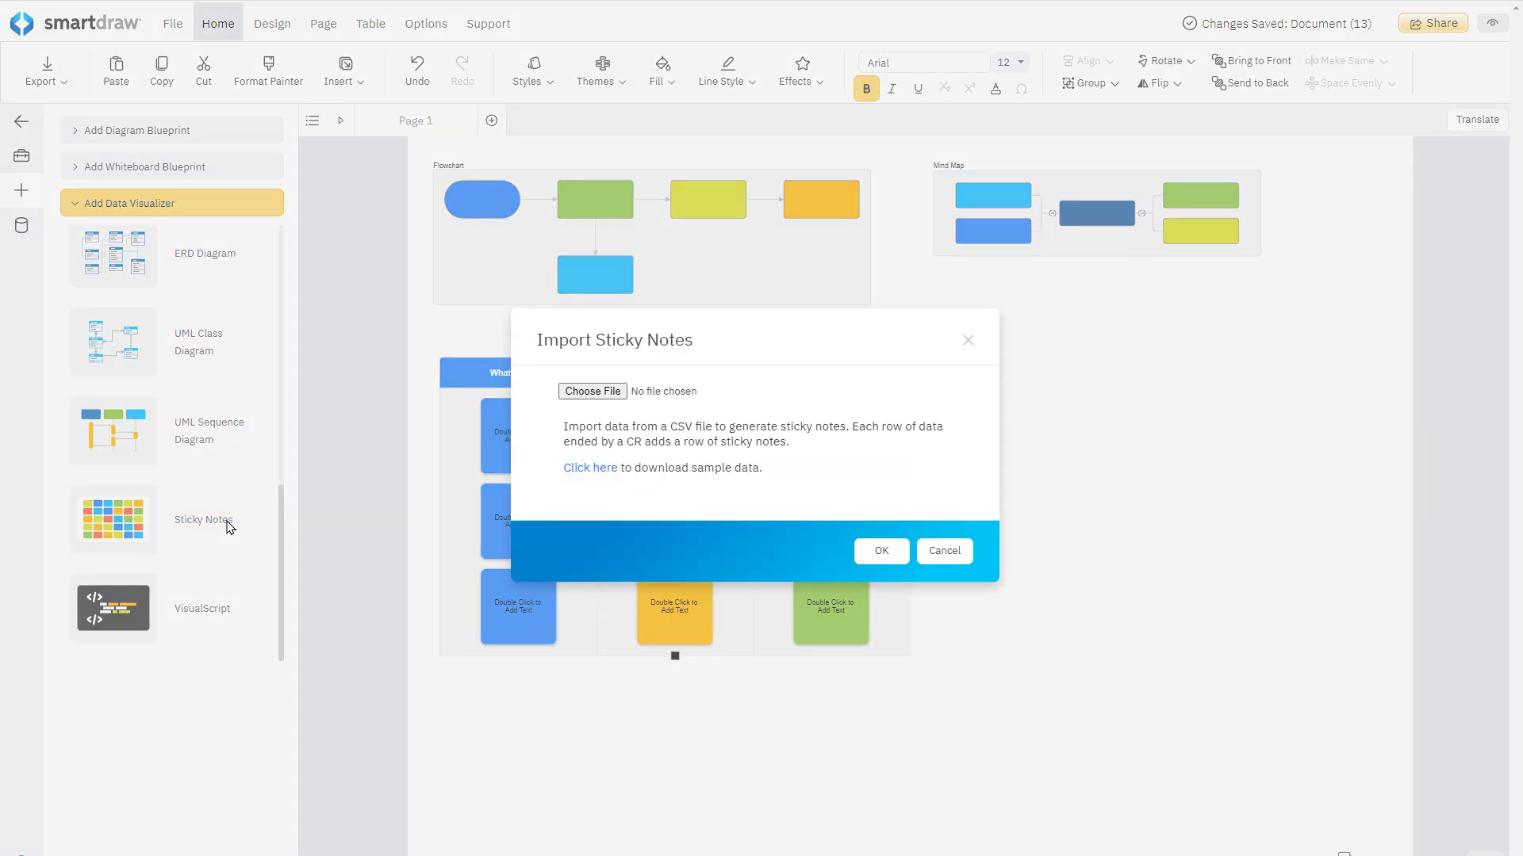
pyautogui.click(617, 392)
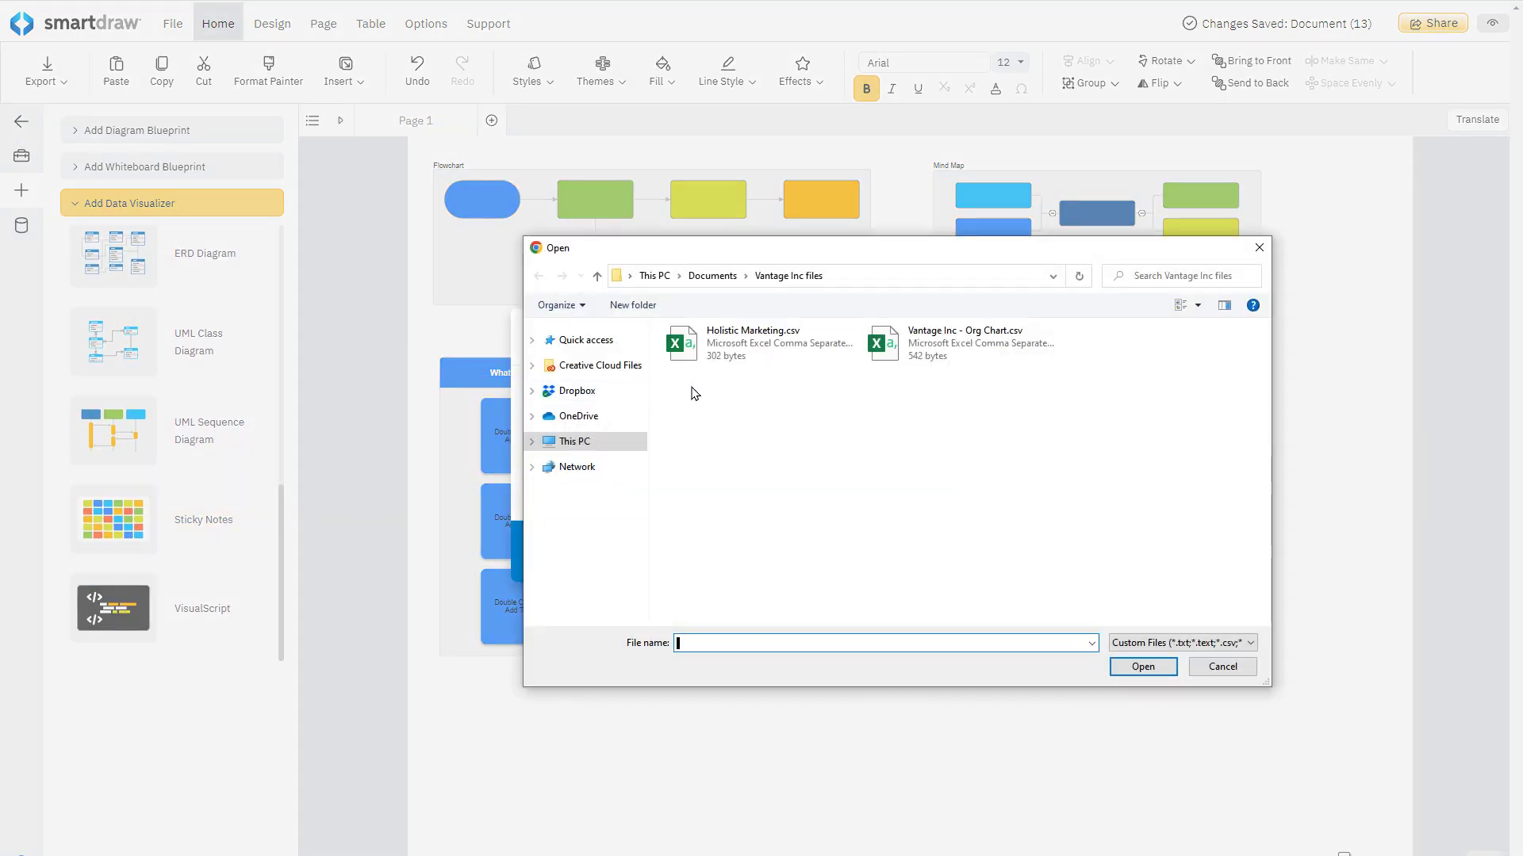
pyautogui.doubleClick(745, 346)
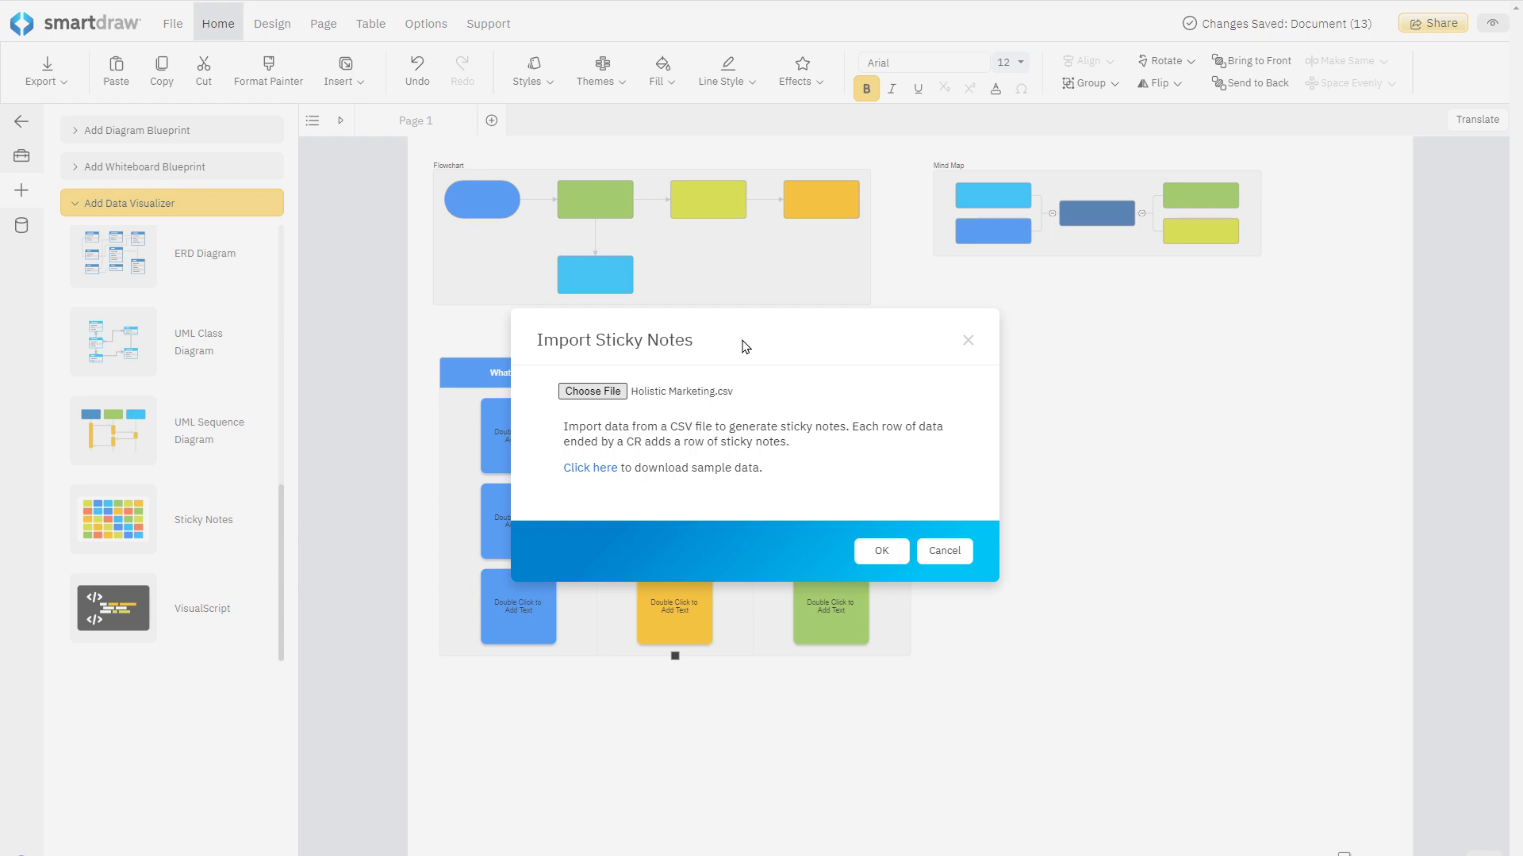
pyautogui.click(878, 559)
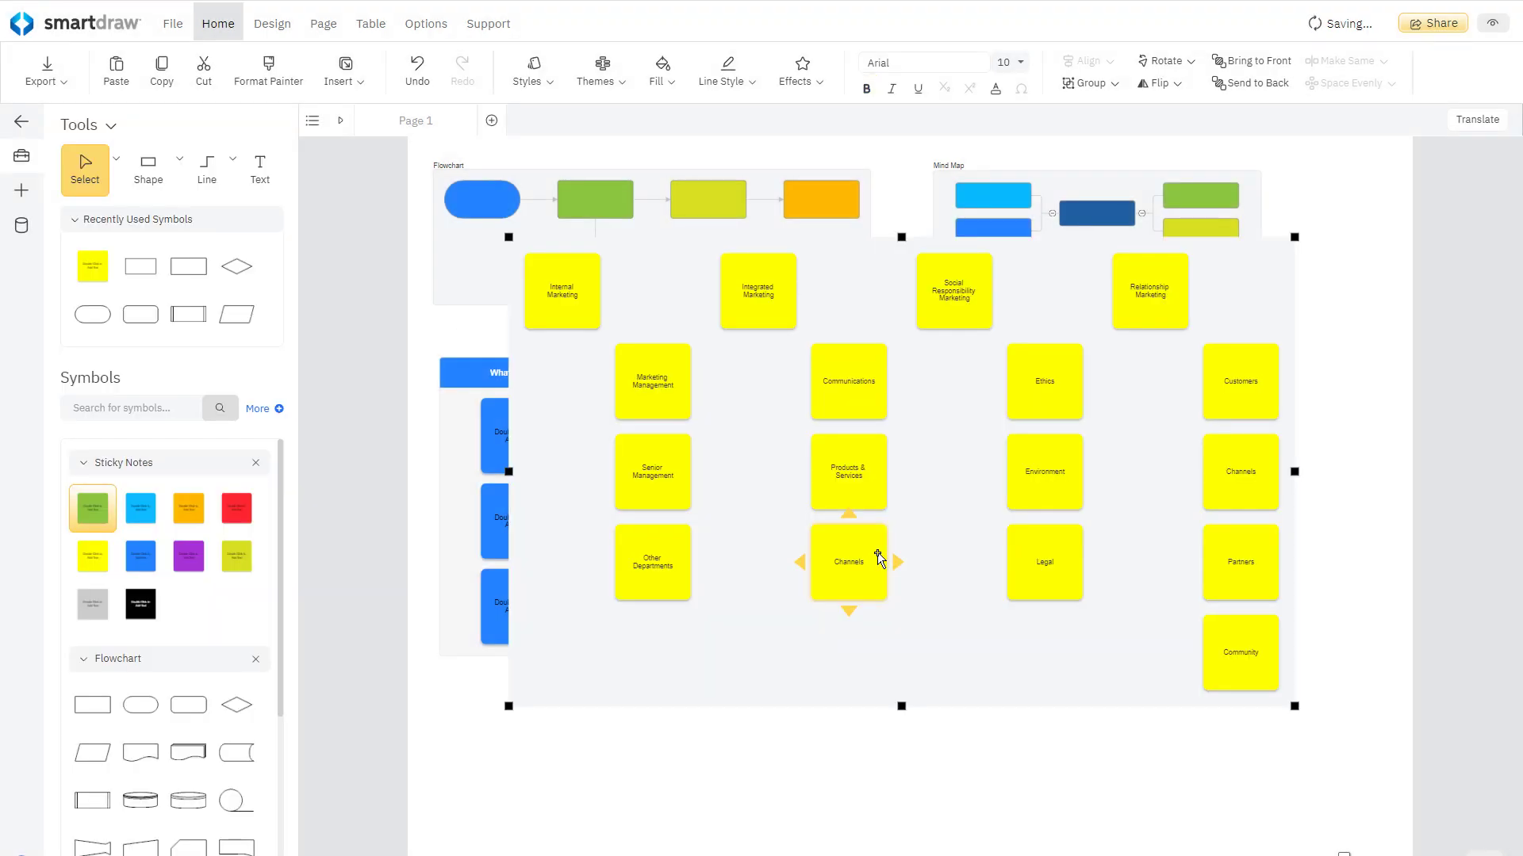
pyautogui.moveTo(853, 251); pyautogui.dragTo(1172, 311)
pyautogui.click(600, 733)
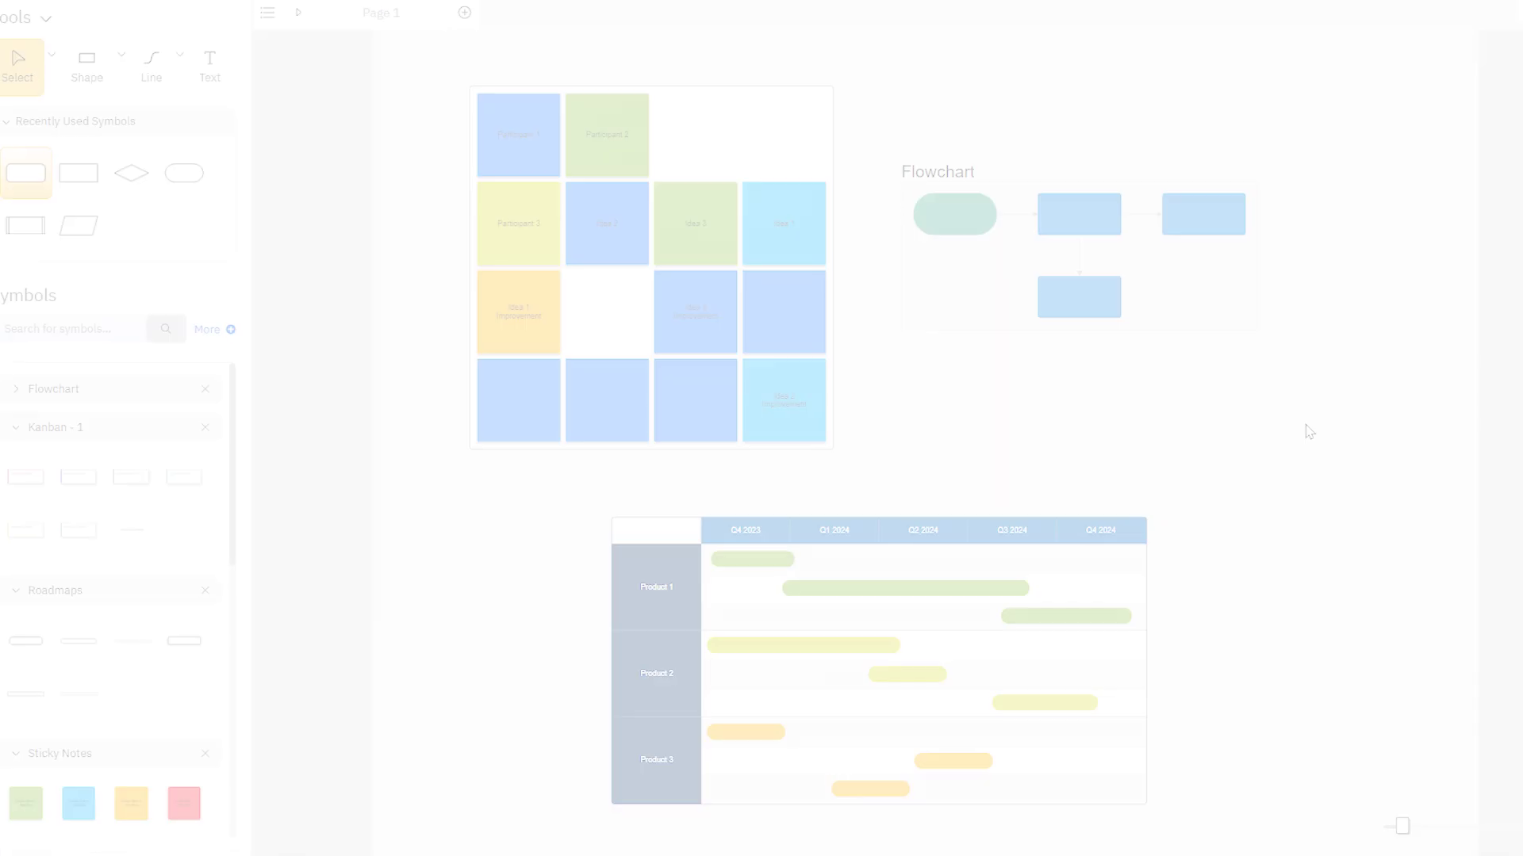
# - Append a new connected step to the right end of the flowchart
pyautogui.click(1258, 209)
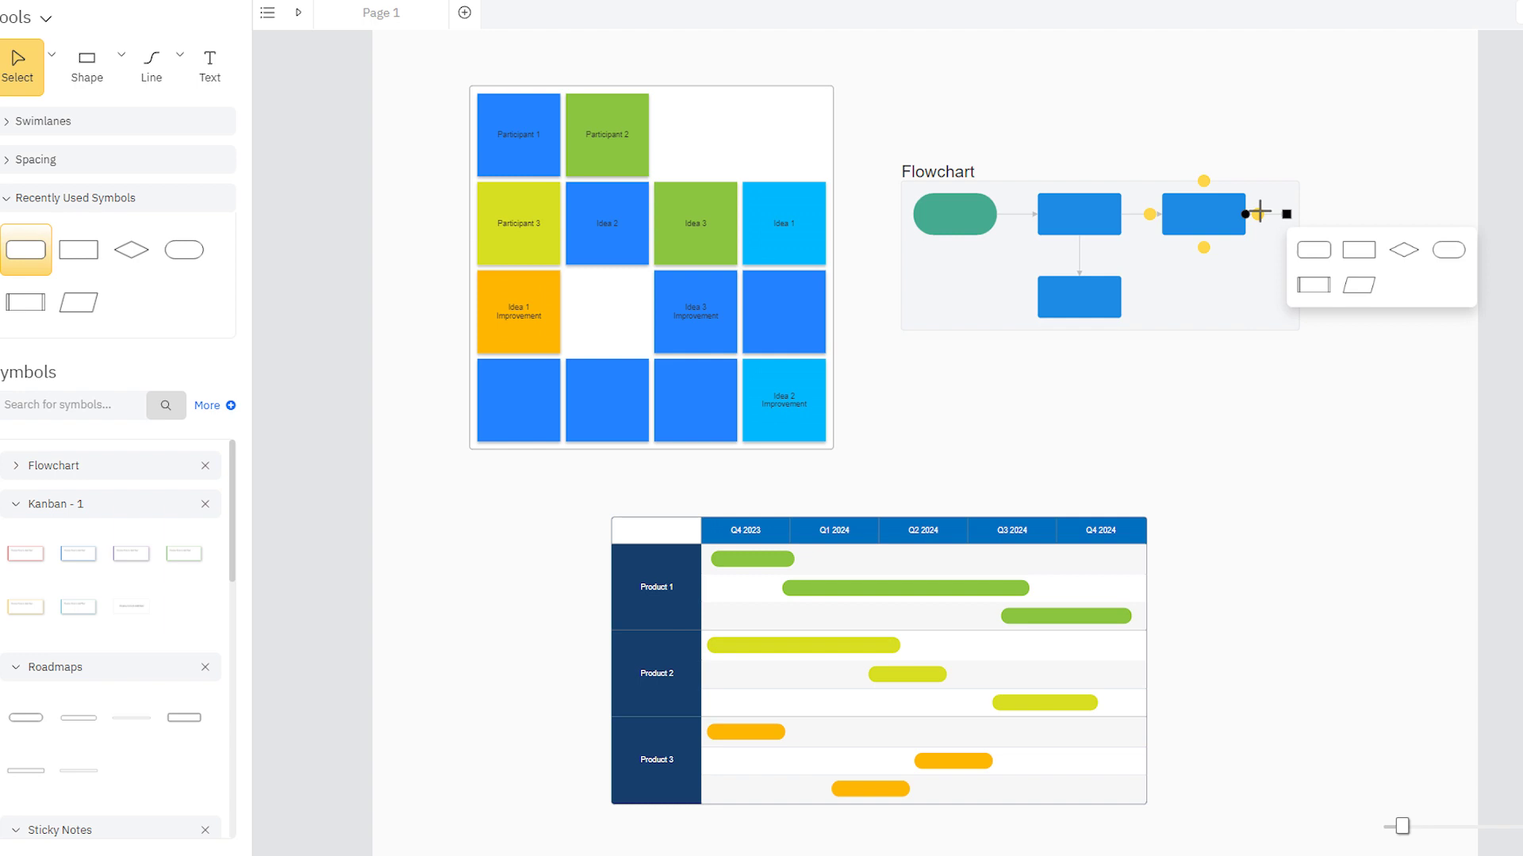
pyautogui.click(1302, 251)
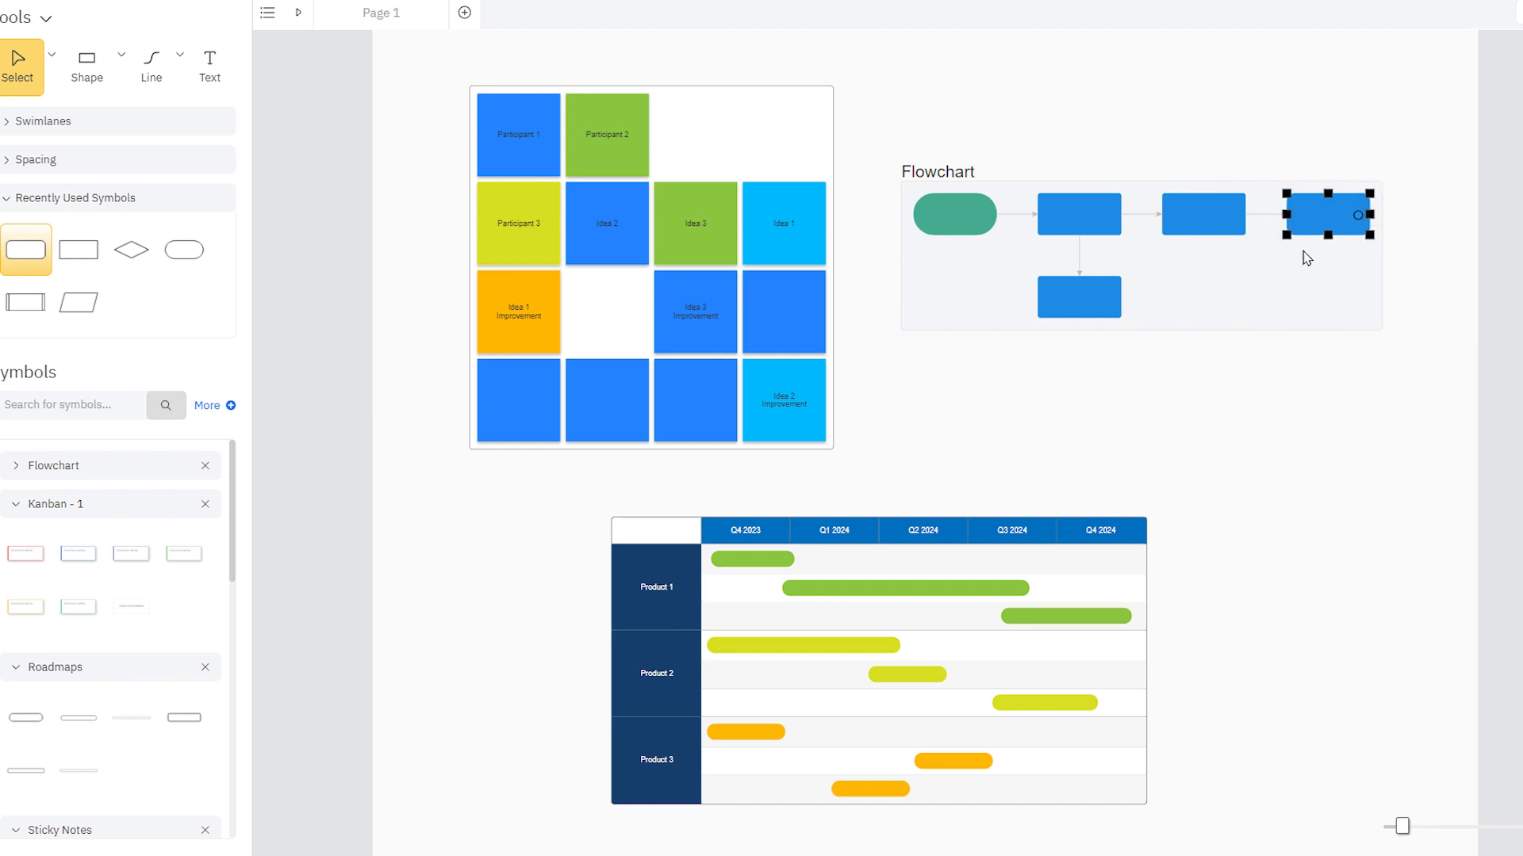
pyautogui.click(1078, 318)
pyautogui.click(1094, 402)
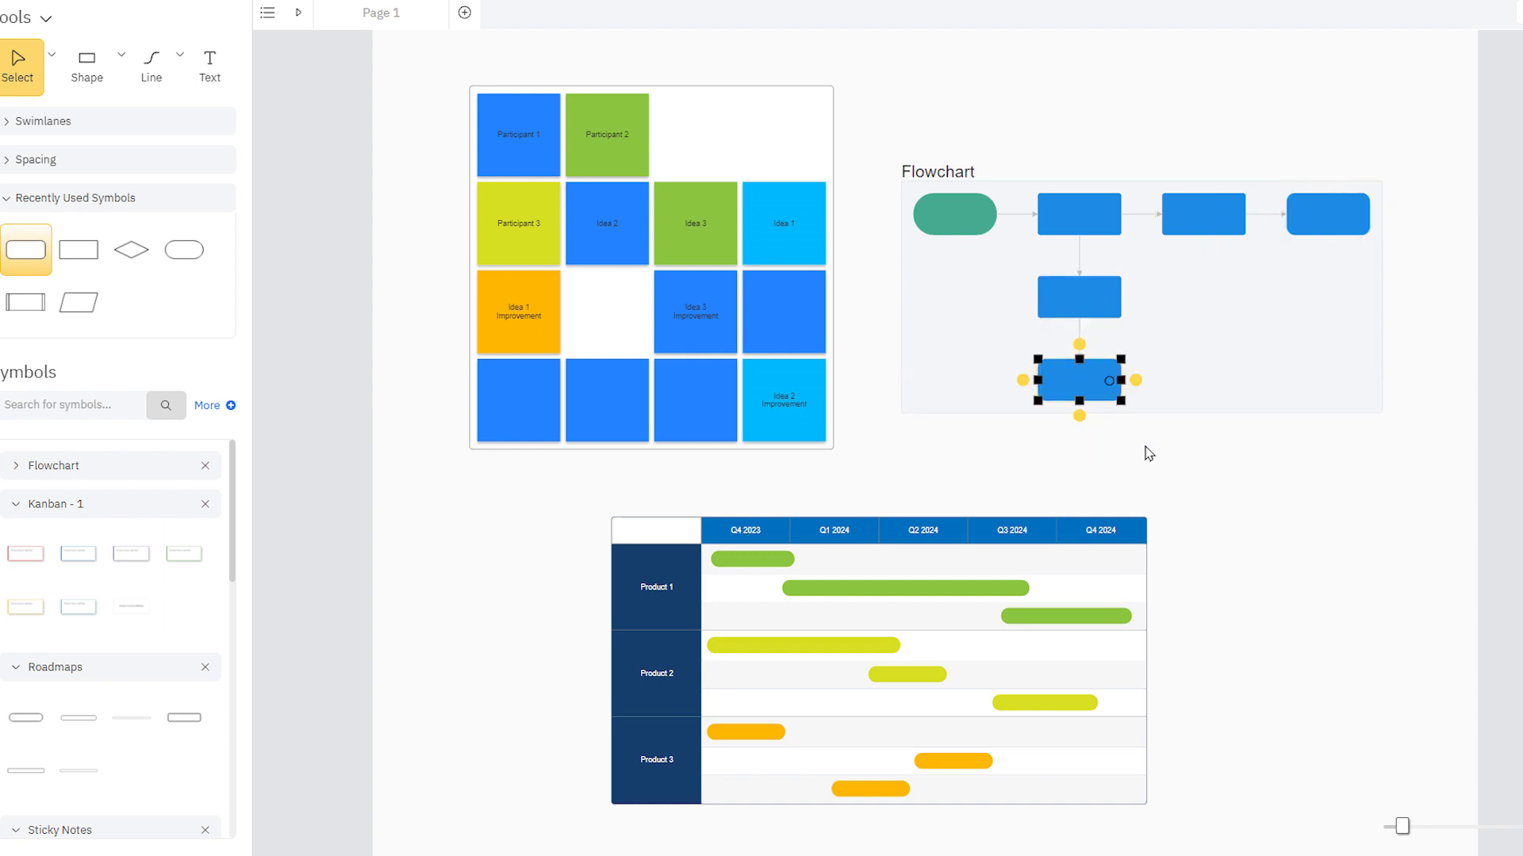
pyautogui.press('Delete')
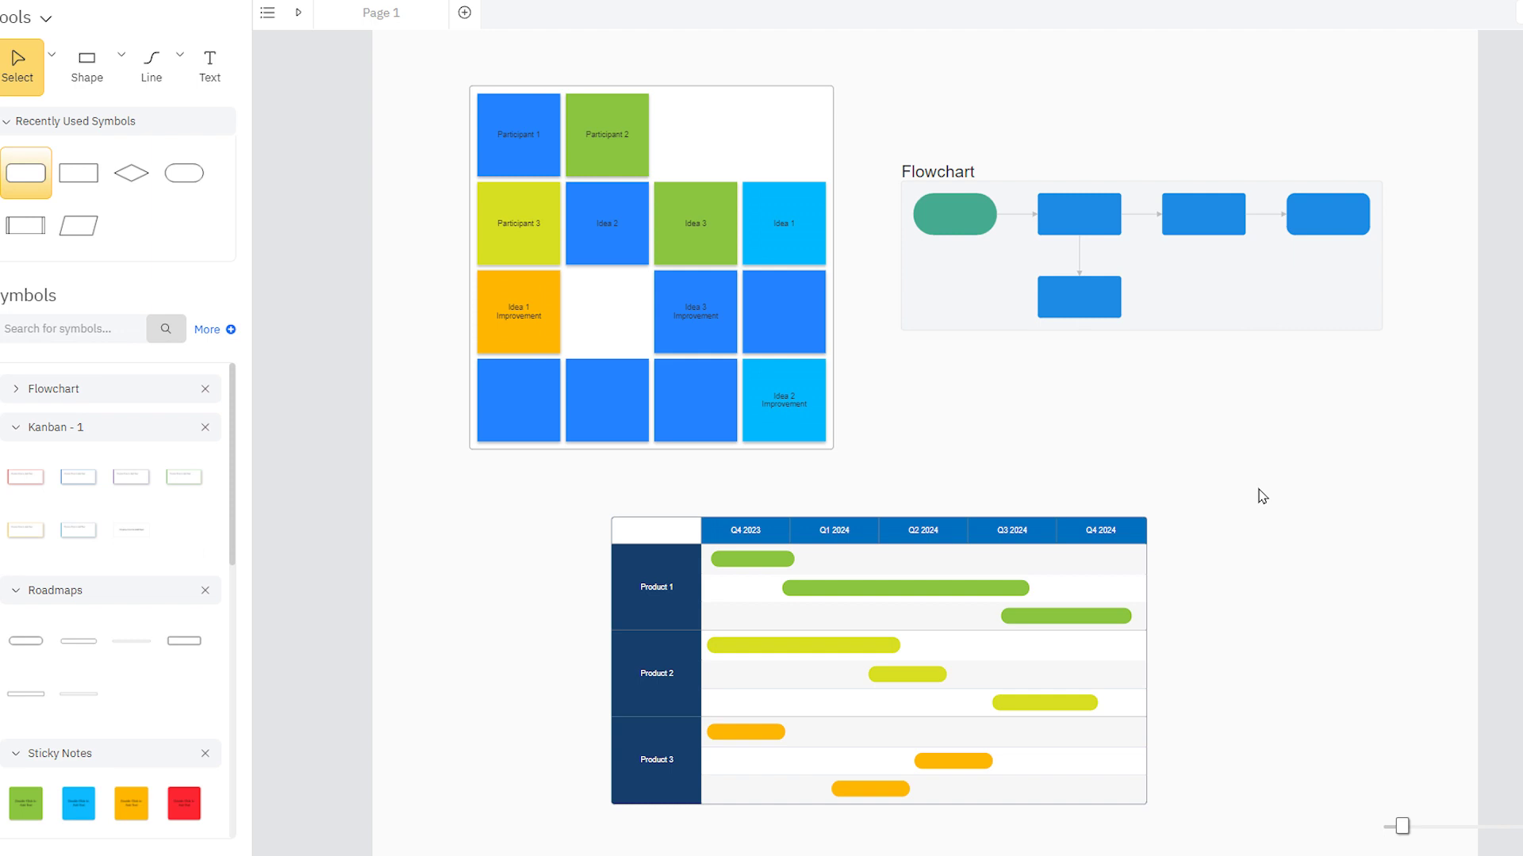
# - Fill the flowchart frame light orange and select its 'Flowchart' title text
pyautogui.rightClick(1214, 325)
pyautogui.moveTo(1319, 516)
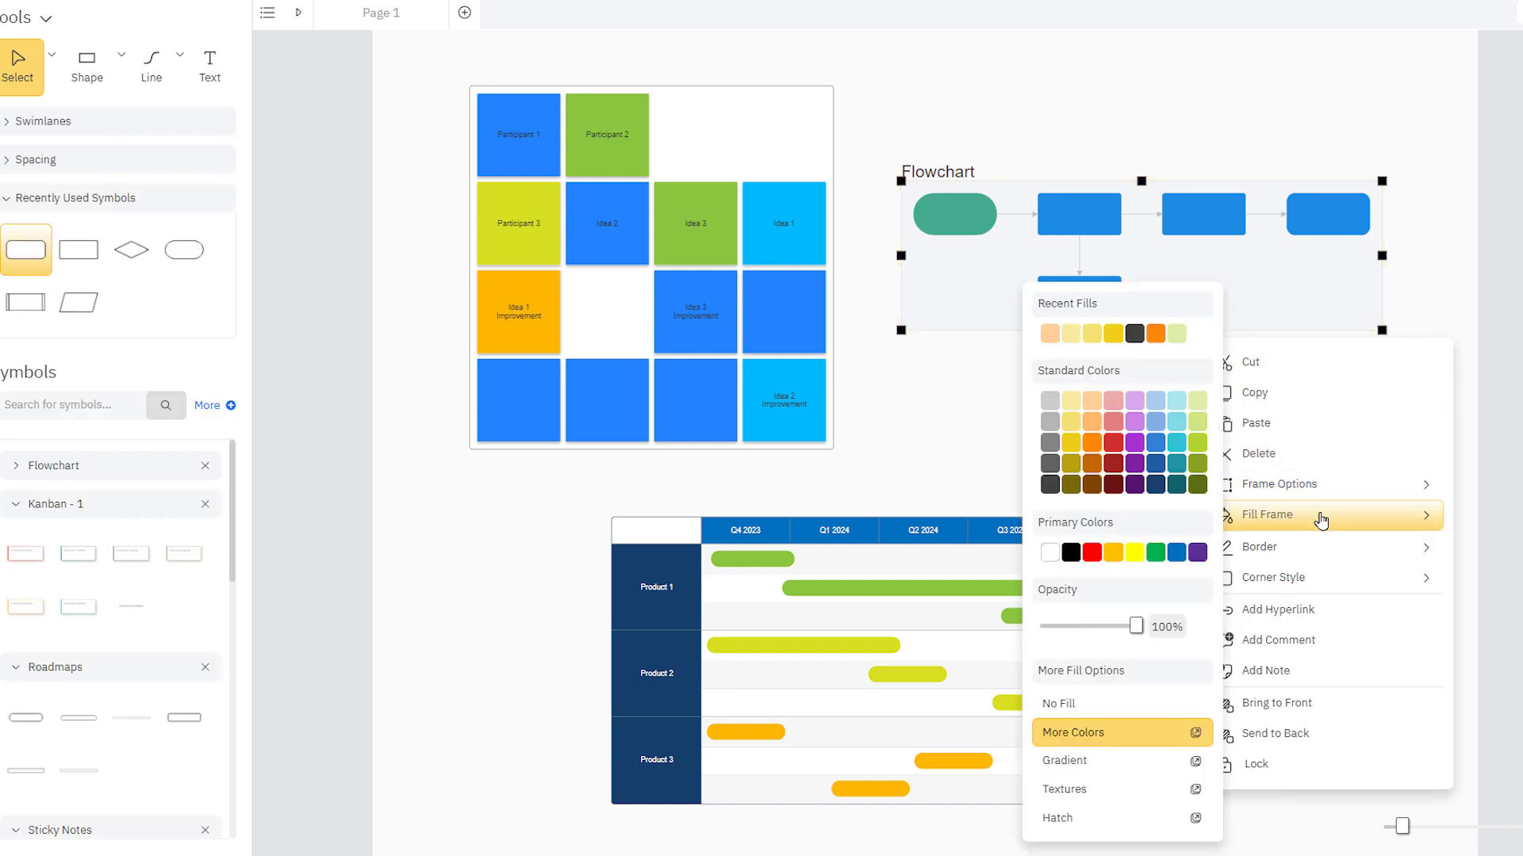
pyautogui.click(1091, 405)
pyautogui.click(937, 170)
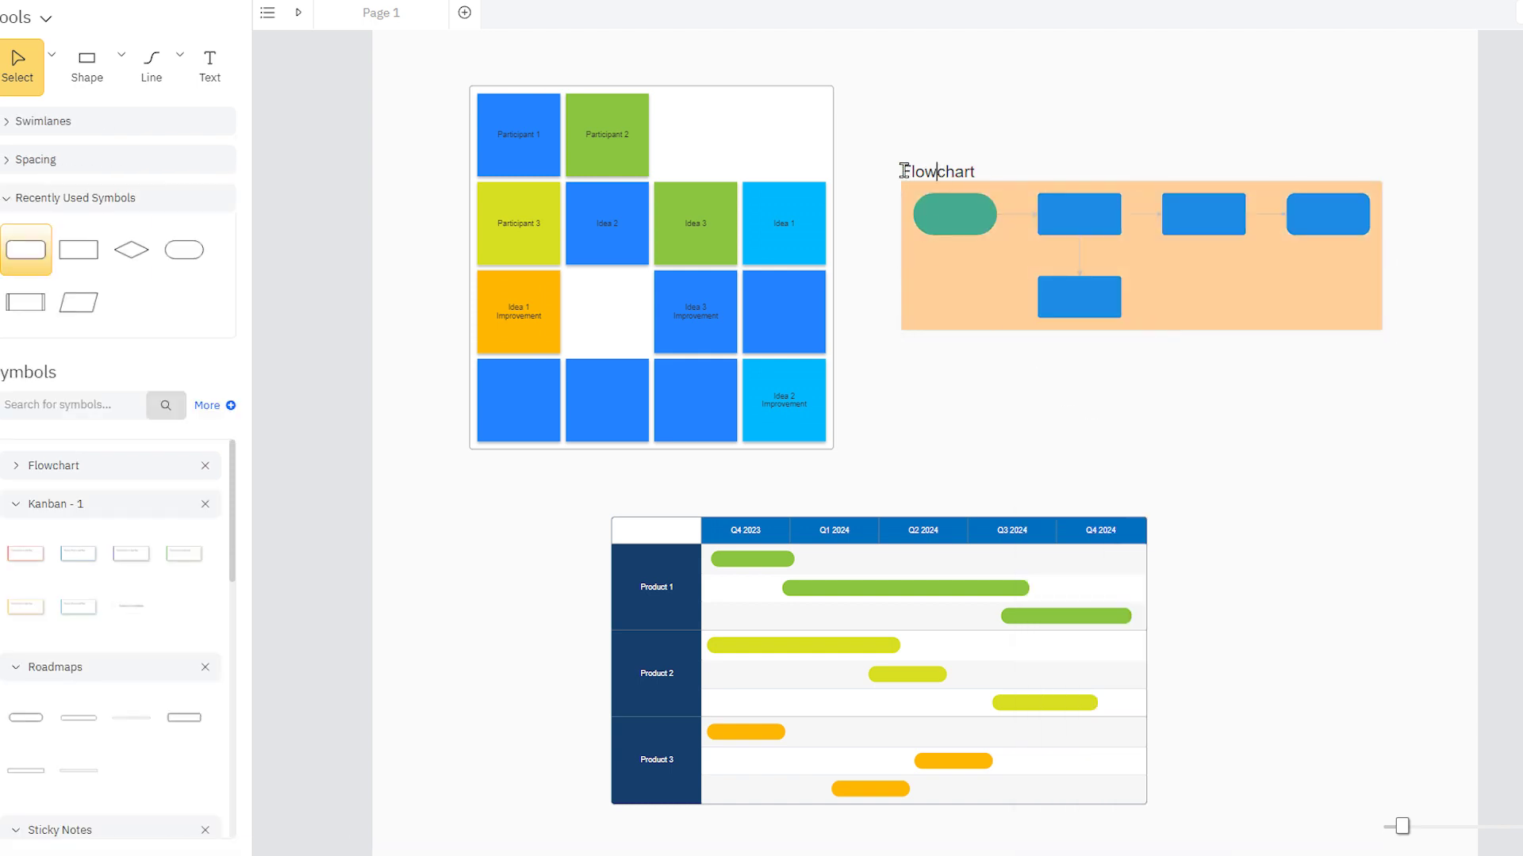
pyautogui.moveTo(903, 171); pyautogui.dragTo(994, 176)
# - Retitle the flowchart 'Hiring Process', then check its second step and the Product 1 roadmap bar
pyautogui.write('Hiring Prod')
pyautogui.click(1047, 124)
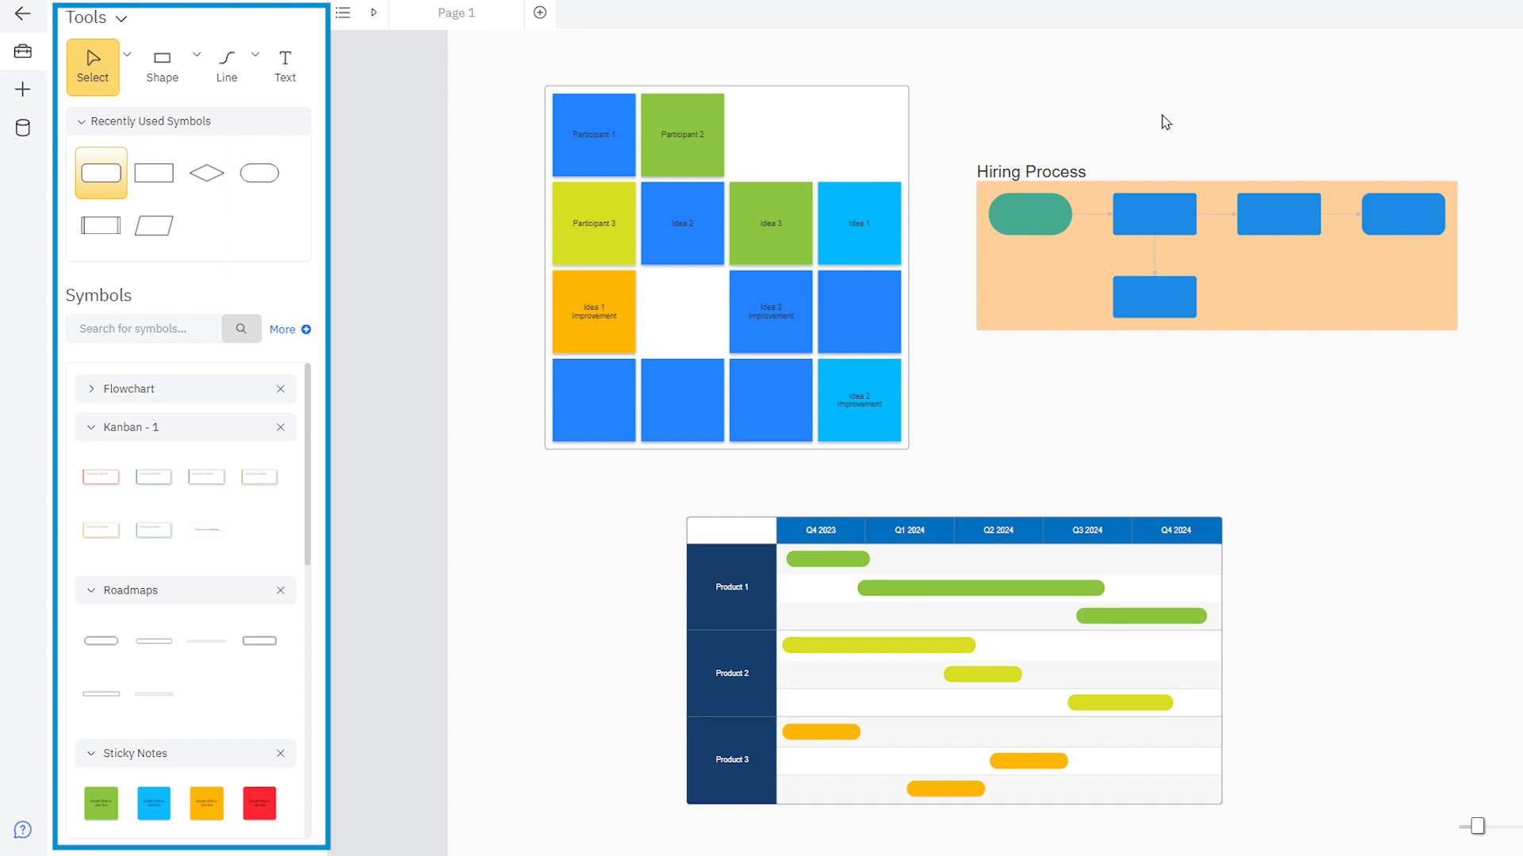
pyautogui.click(1159, 214)
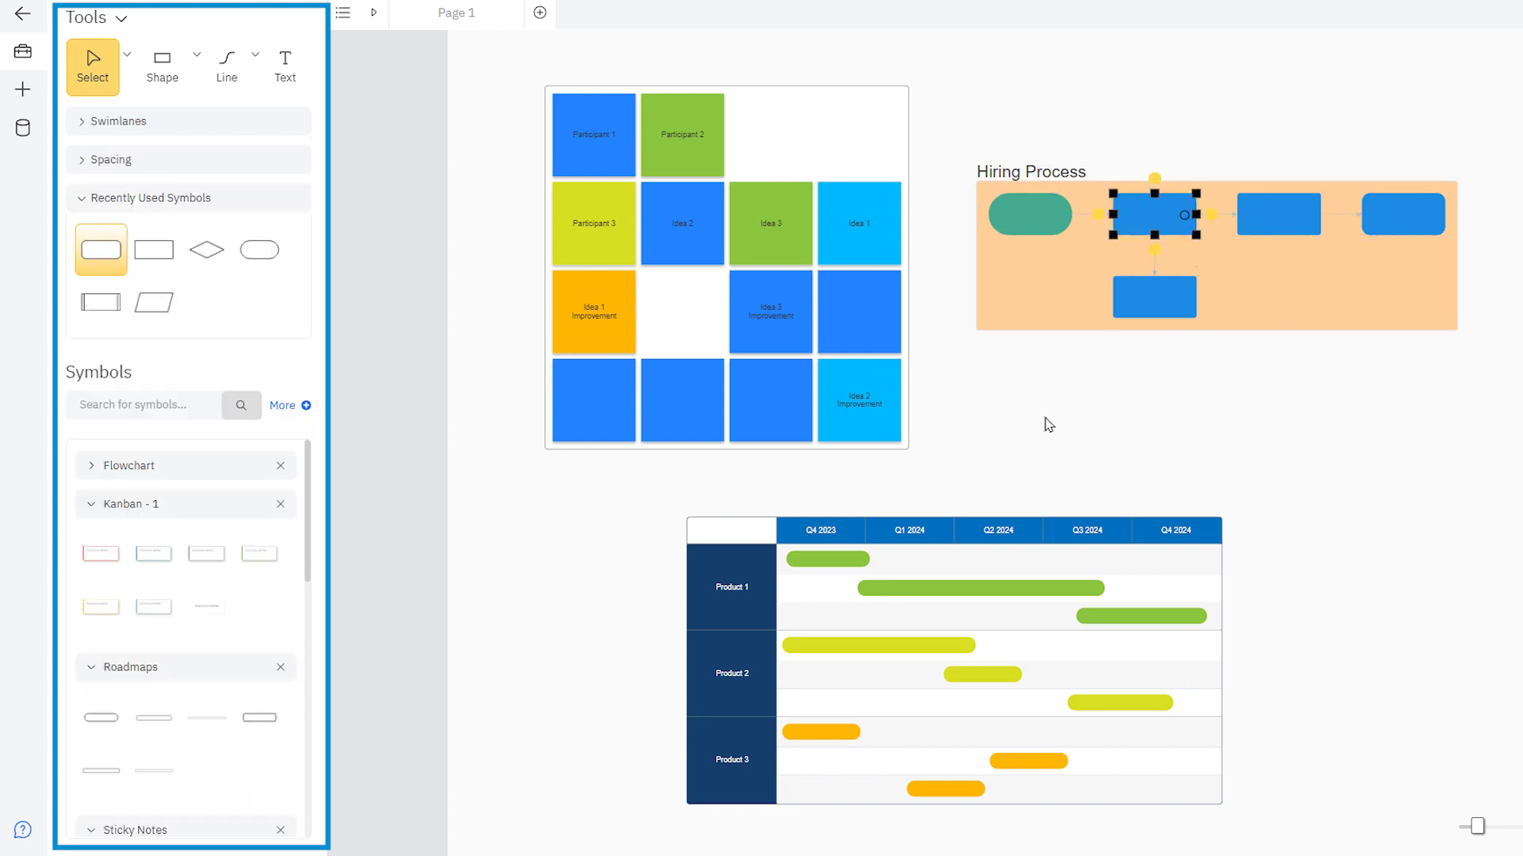
pyautogui.click(991, 595)
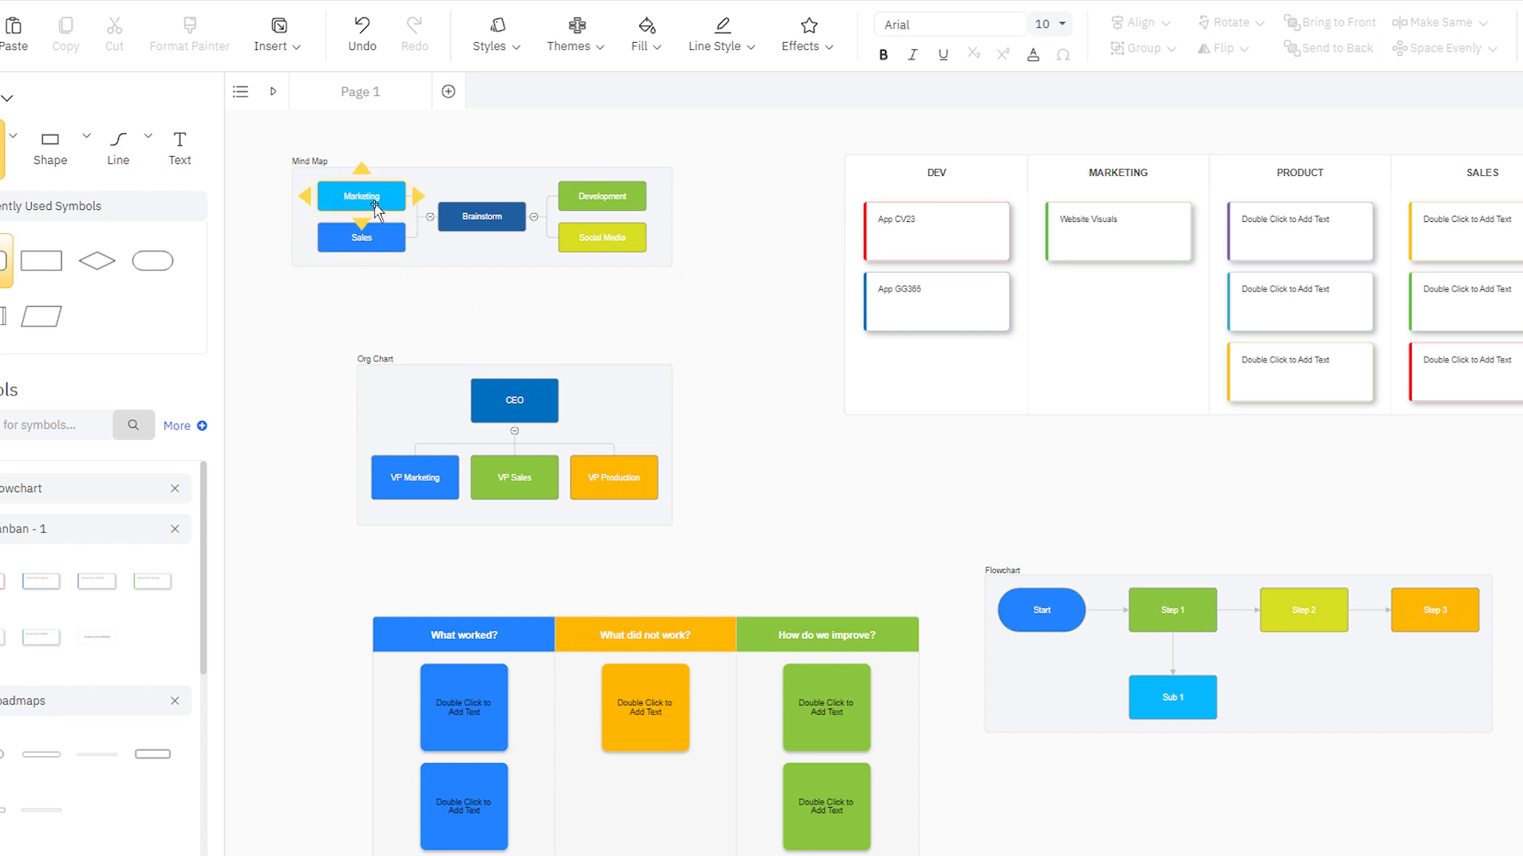
# - Add blank mind-map topics between Marketing and Sales and above Development, plus a subtopic
pyautogui.click(364, 225)
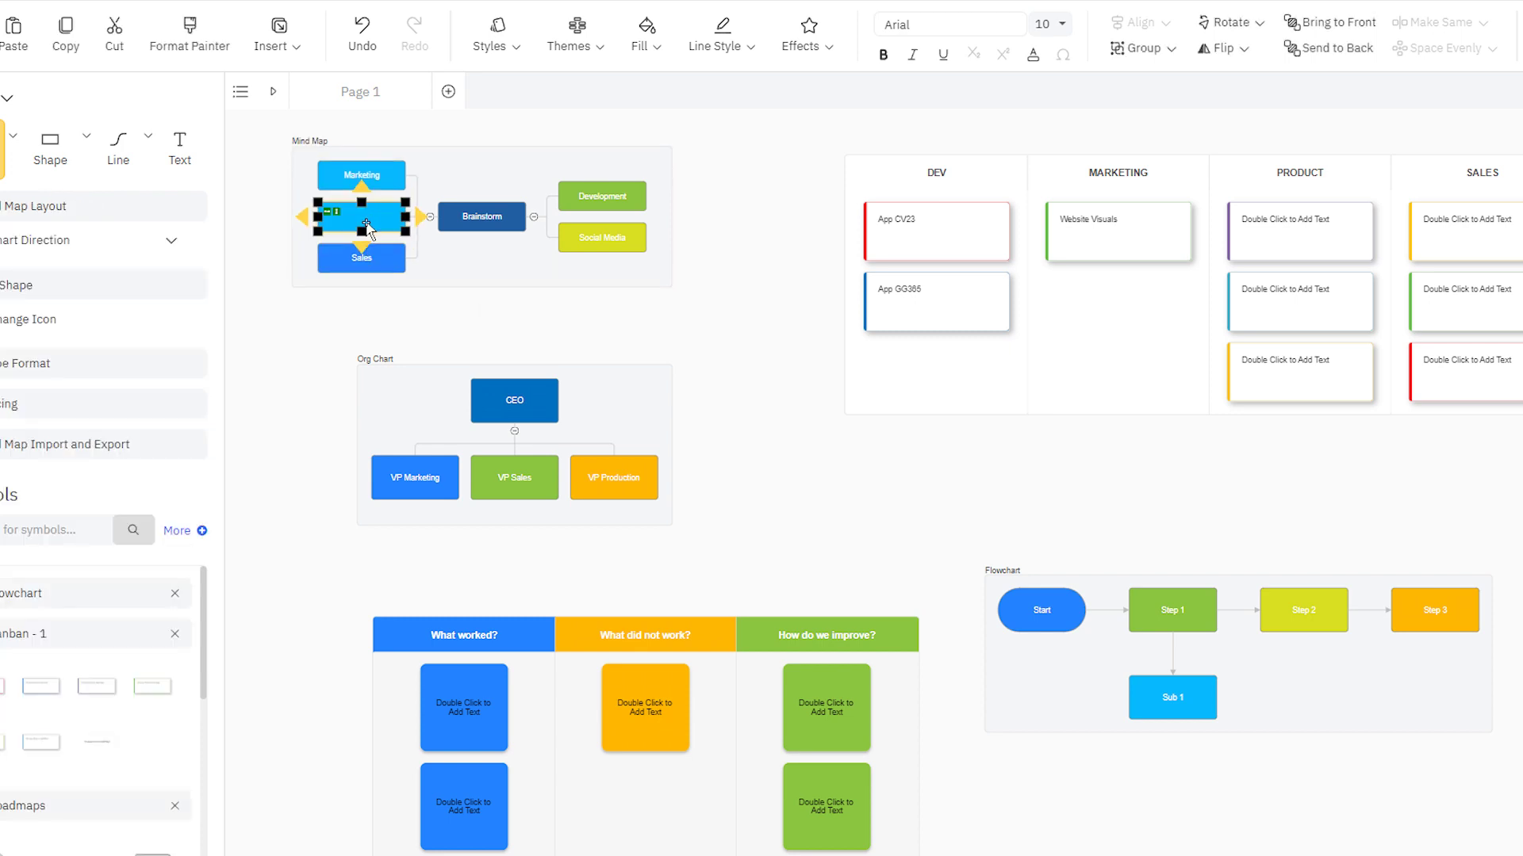
pyautogui.click(602, 168)
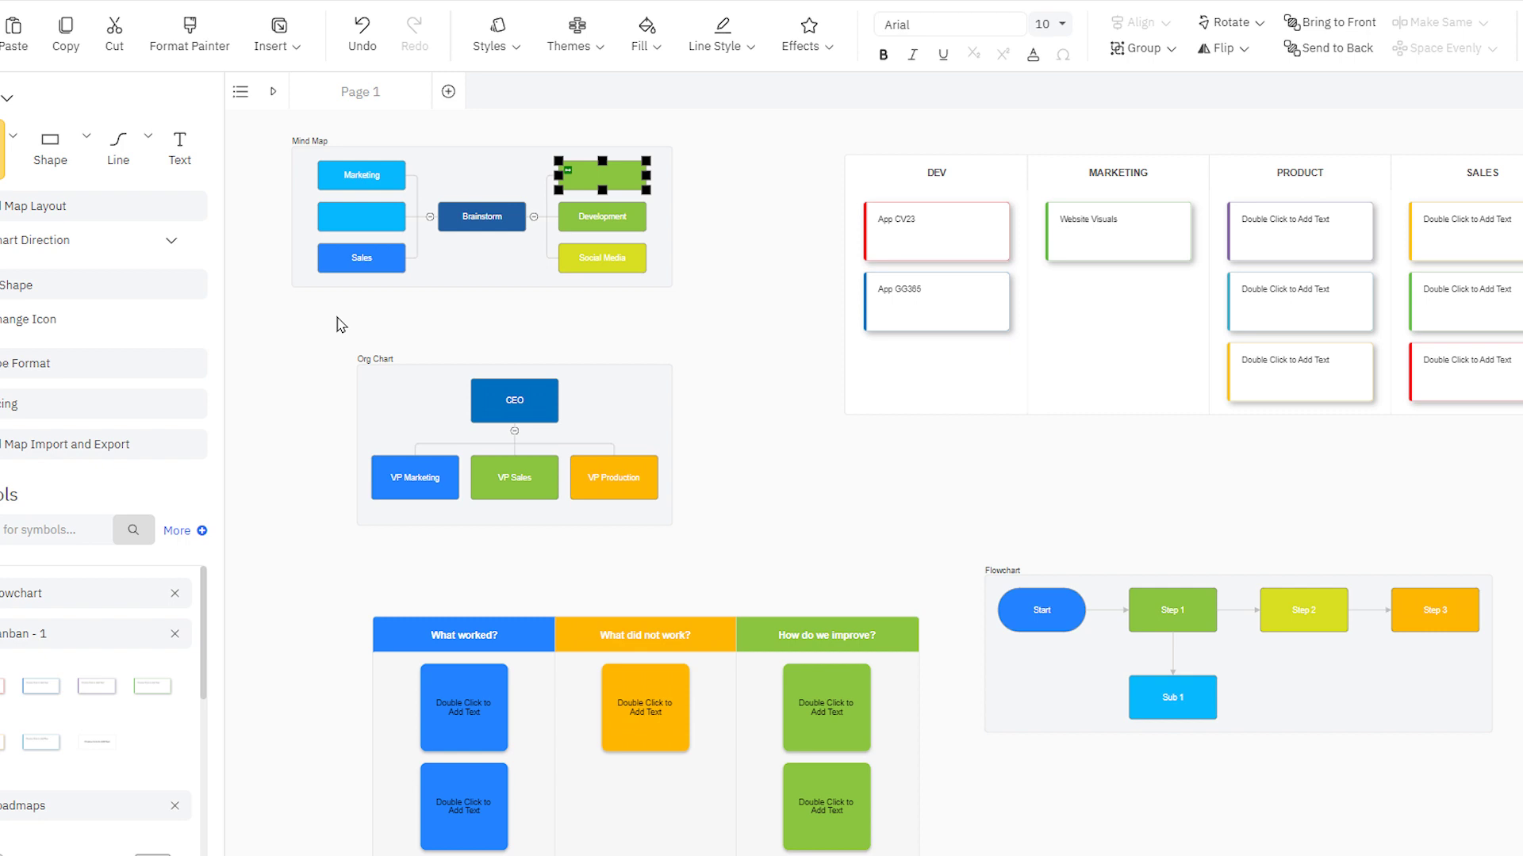
pyautogui.hotkey('ctrl', 'Right')
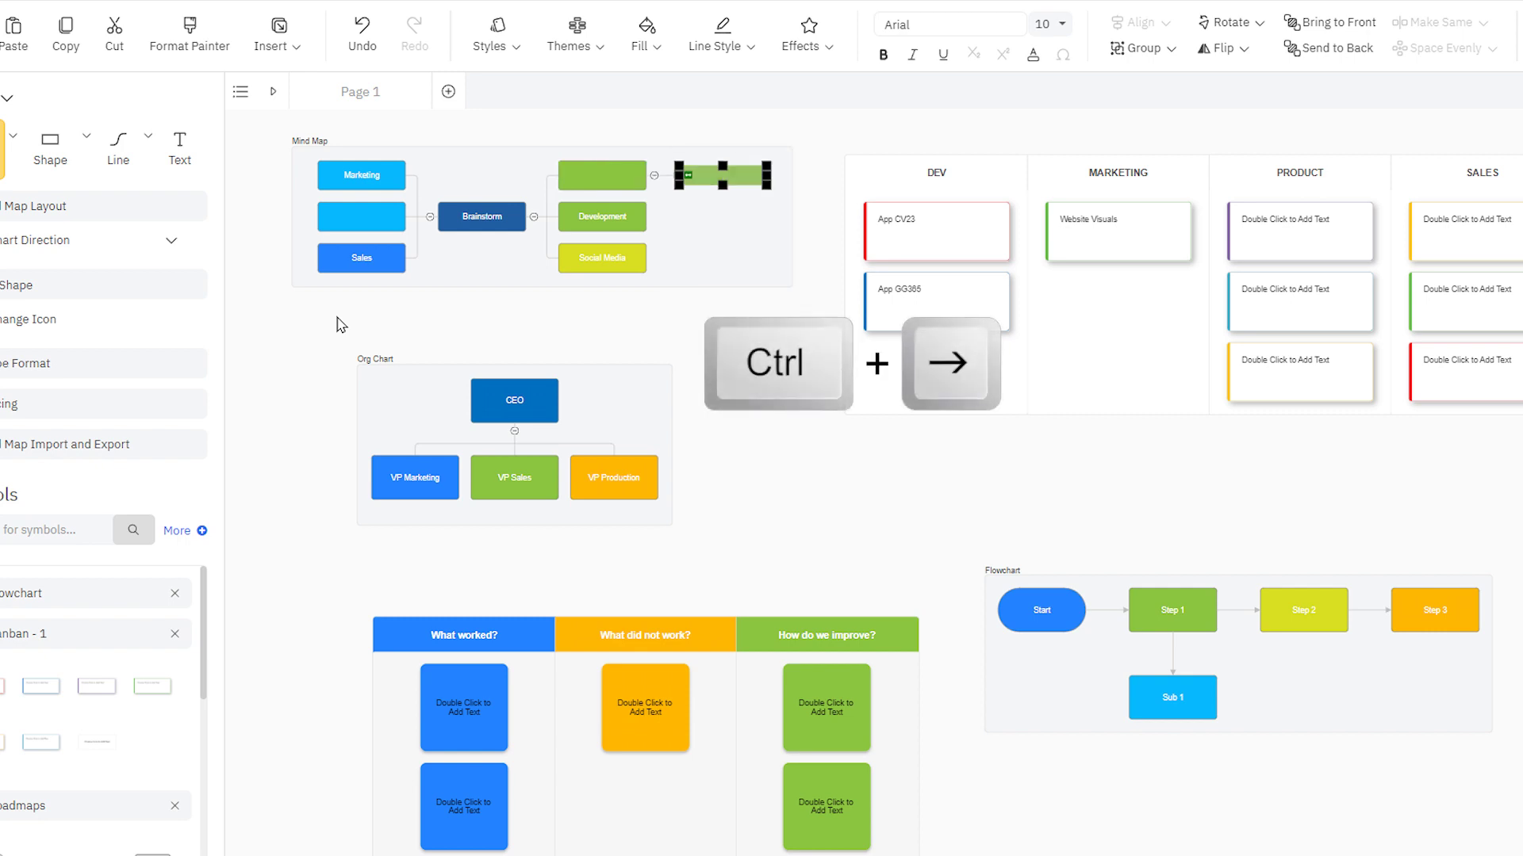
pyautogui.moveTo(379, 229); pyautogui.dragTo(559, 210)
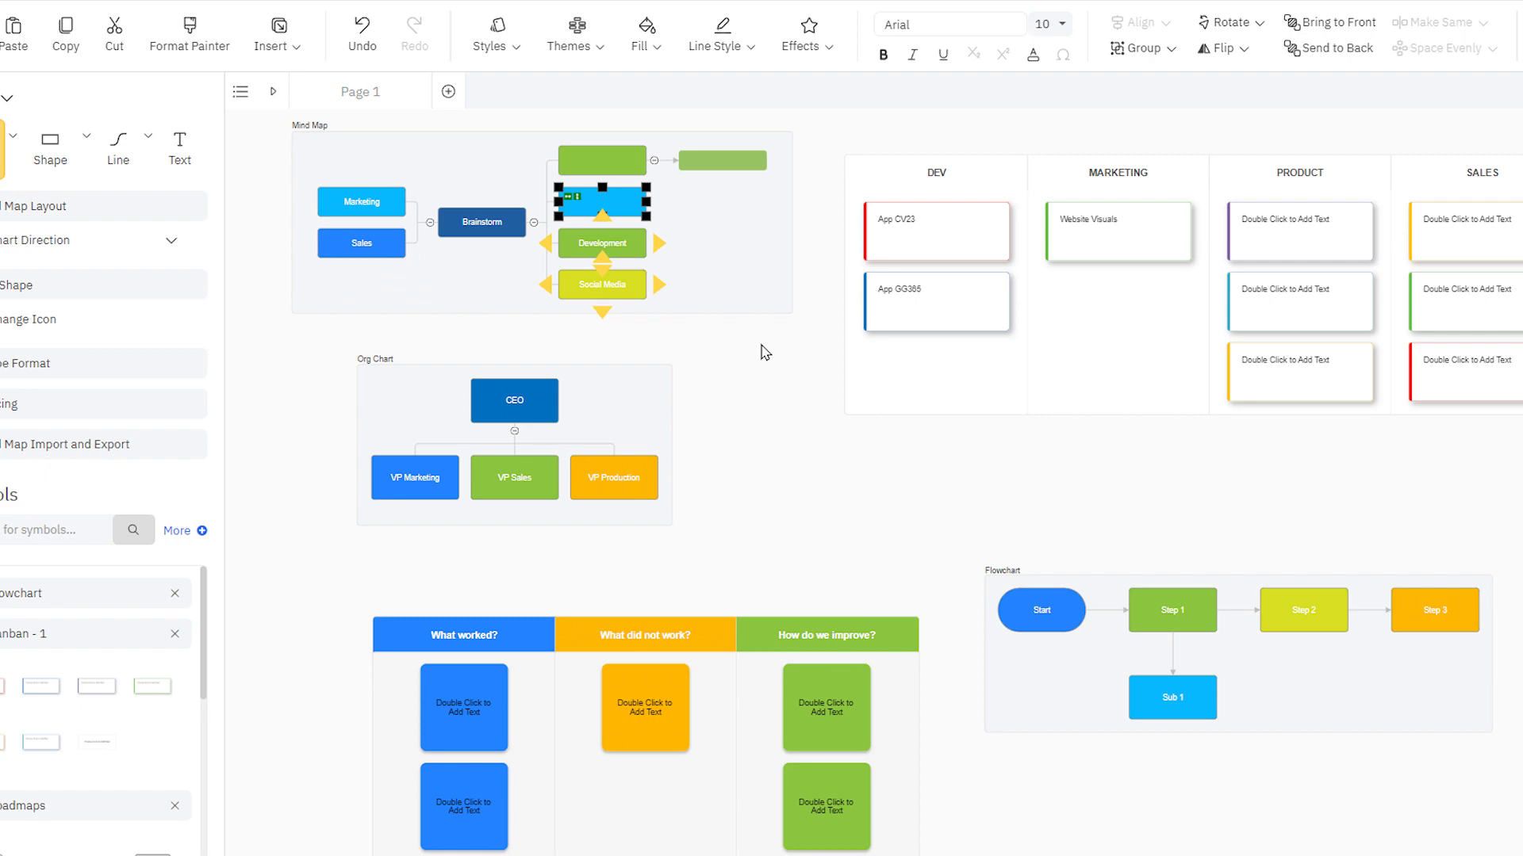
# - Add a blank DEV card, a sibling box beside VP Sales, and a retrospective card
pyautogui.moveTo(1120, 245); pyautogui.dragTo(936, 373)
pyautogui.click(514, 478)
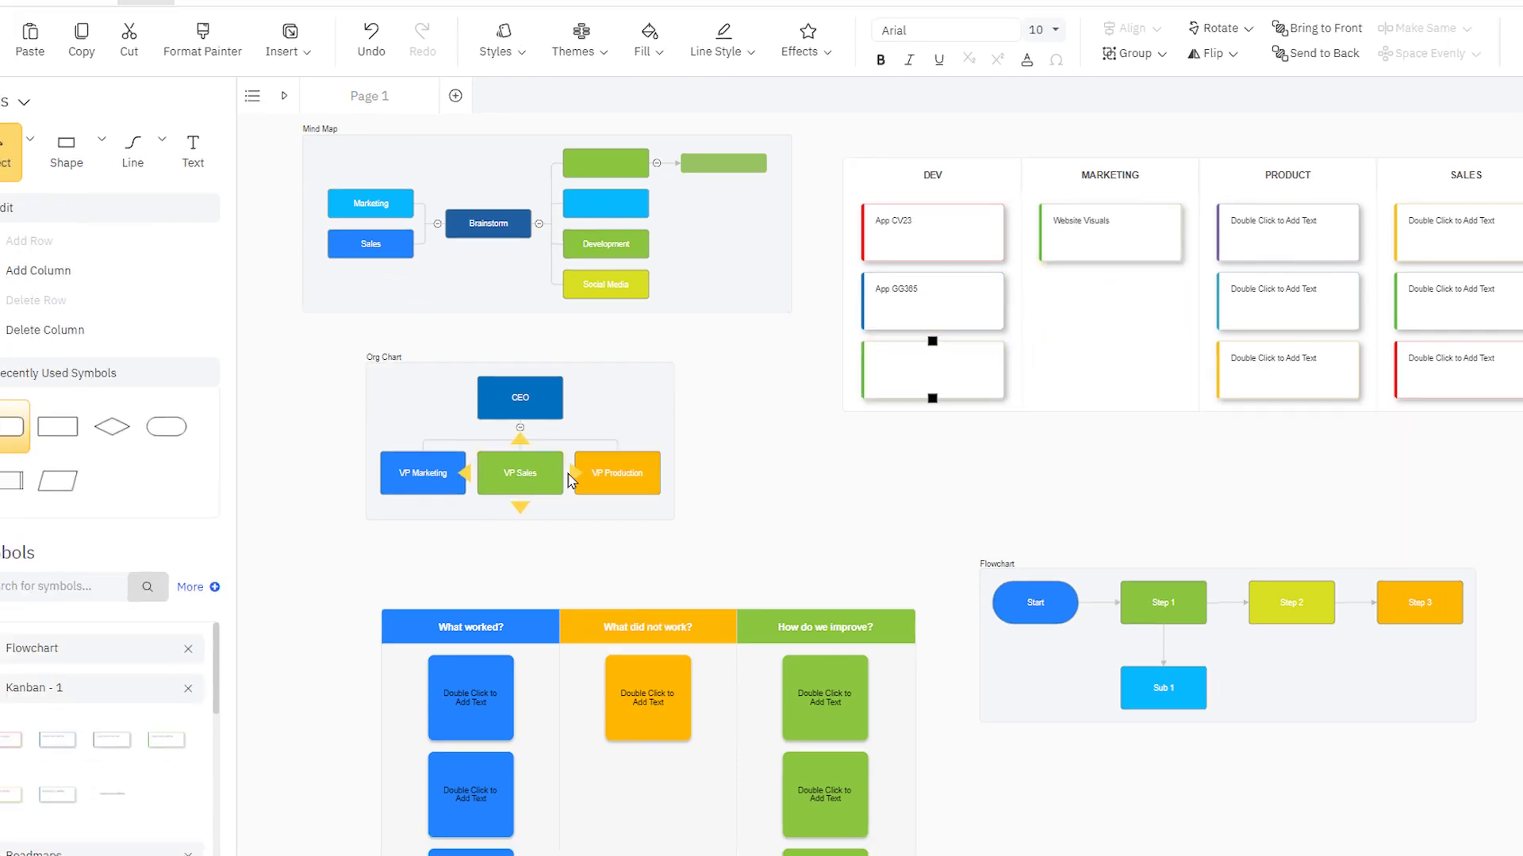
pyautogui.click(564, 477)
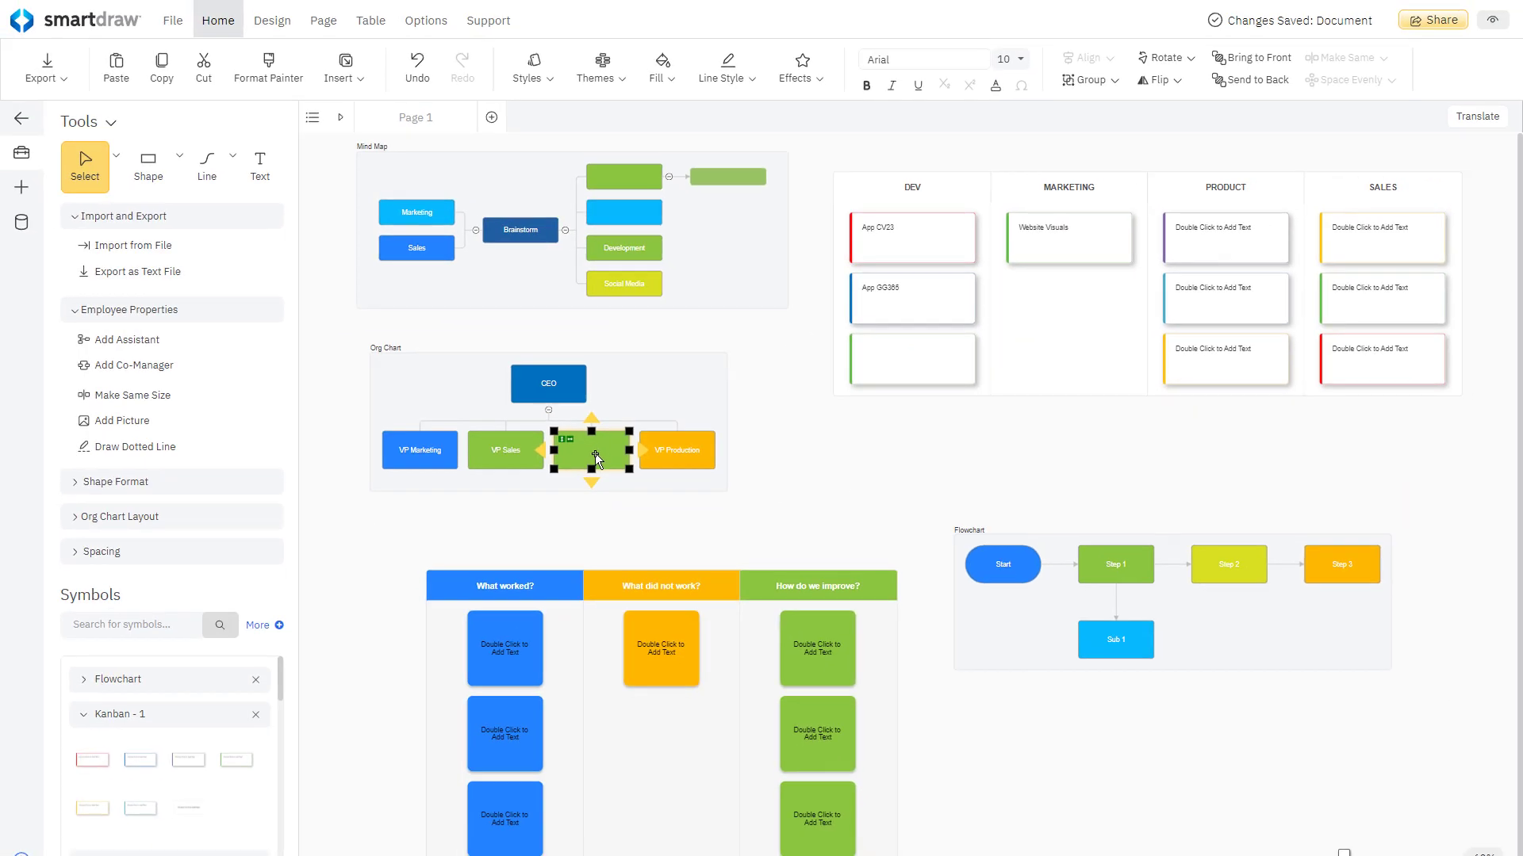
pyautogui.click(661, 693)
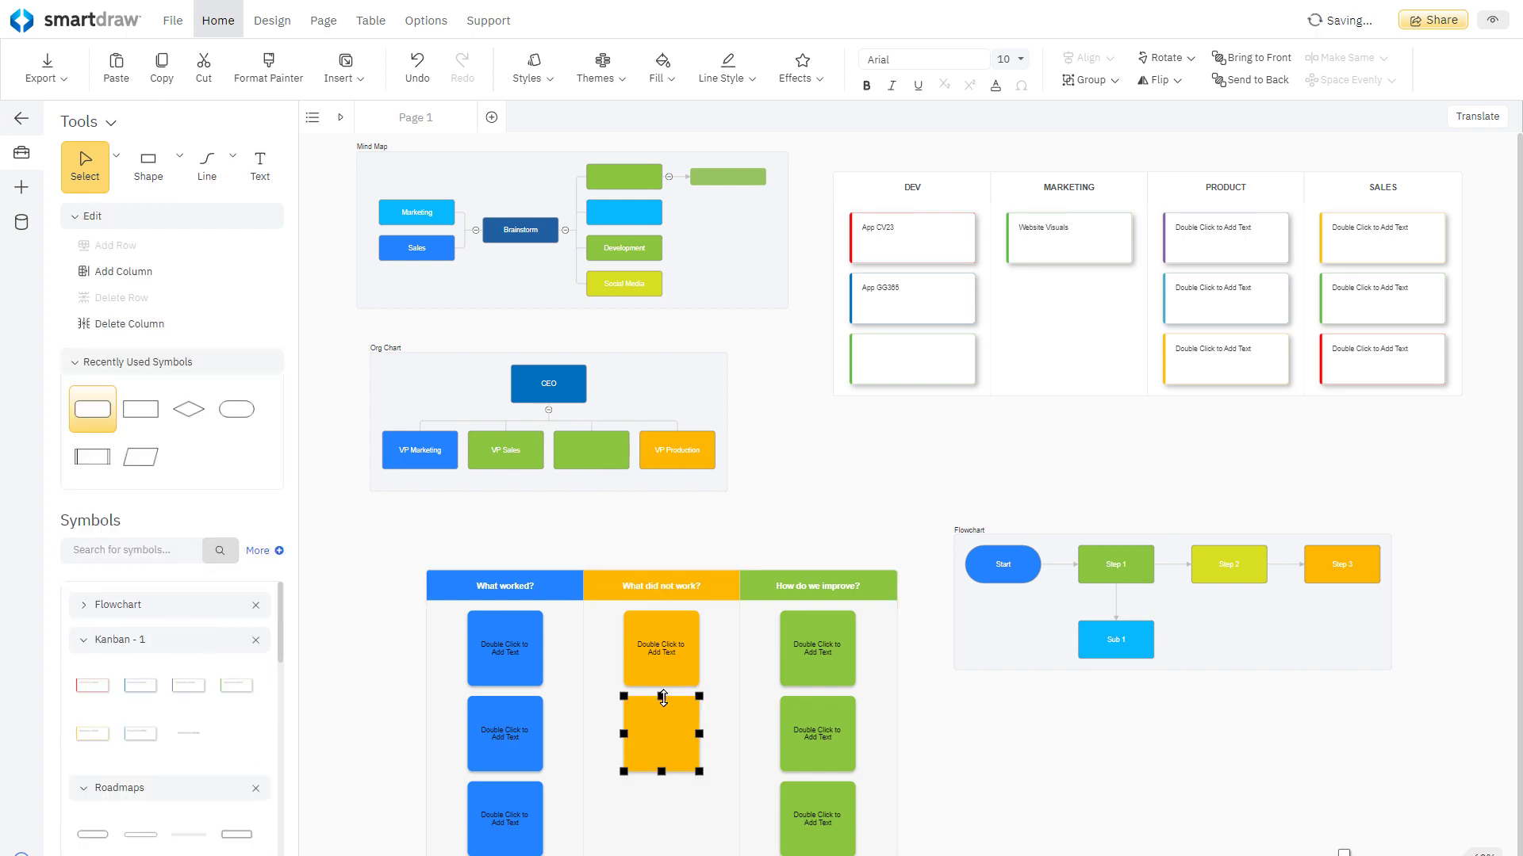
# - Add two orange flowchart steps, one right of Sub 1 and one below it
pyautogui.click(1139, 650)
pyautogui.click(1164, 639)
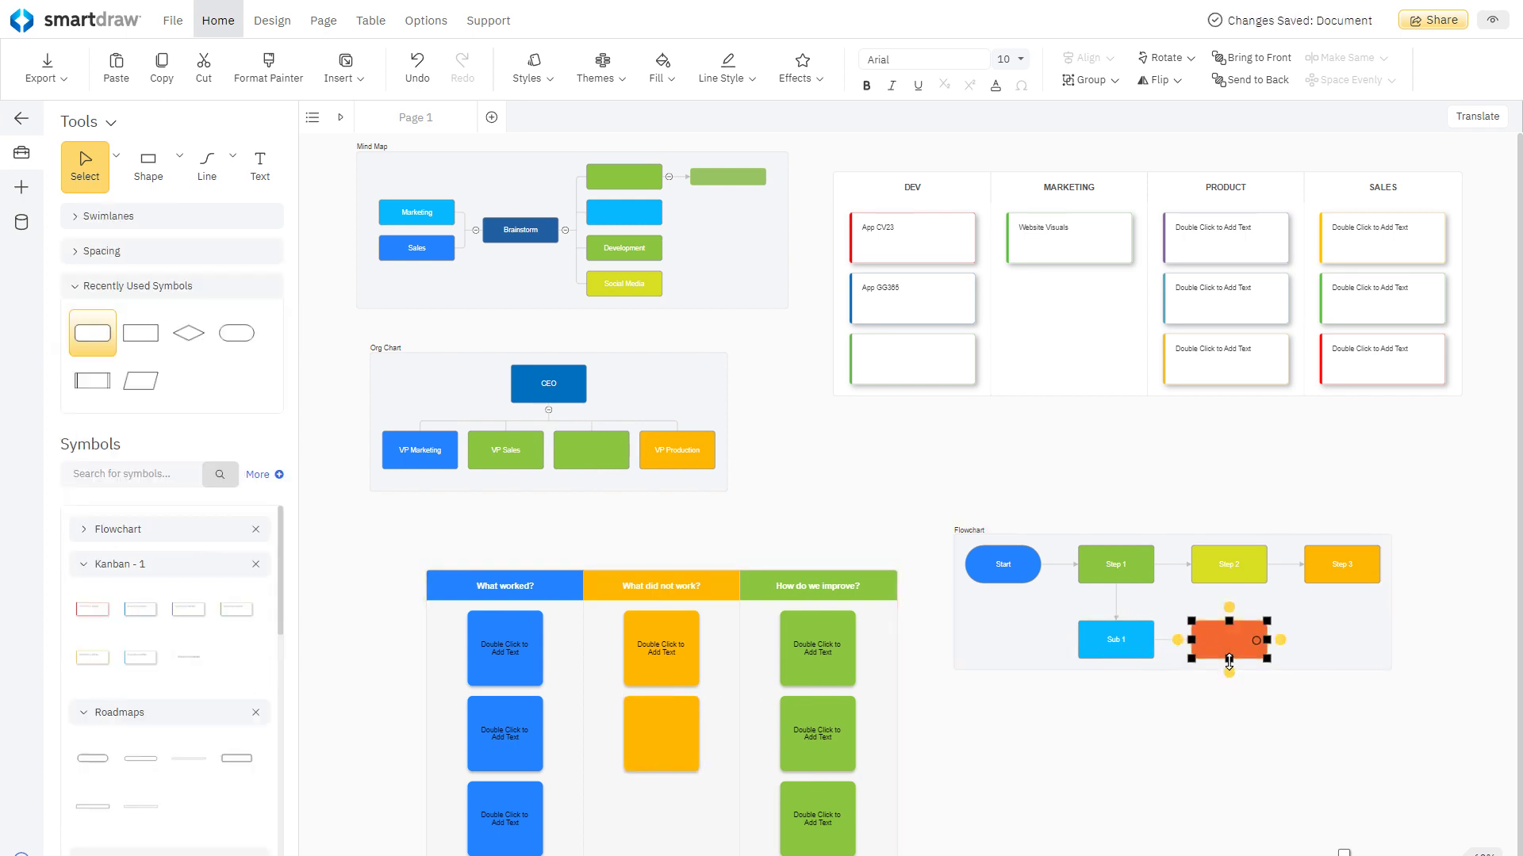
pyautogui.moveTo(1228, 695)
pyautogui.click(1253, 727)
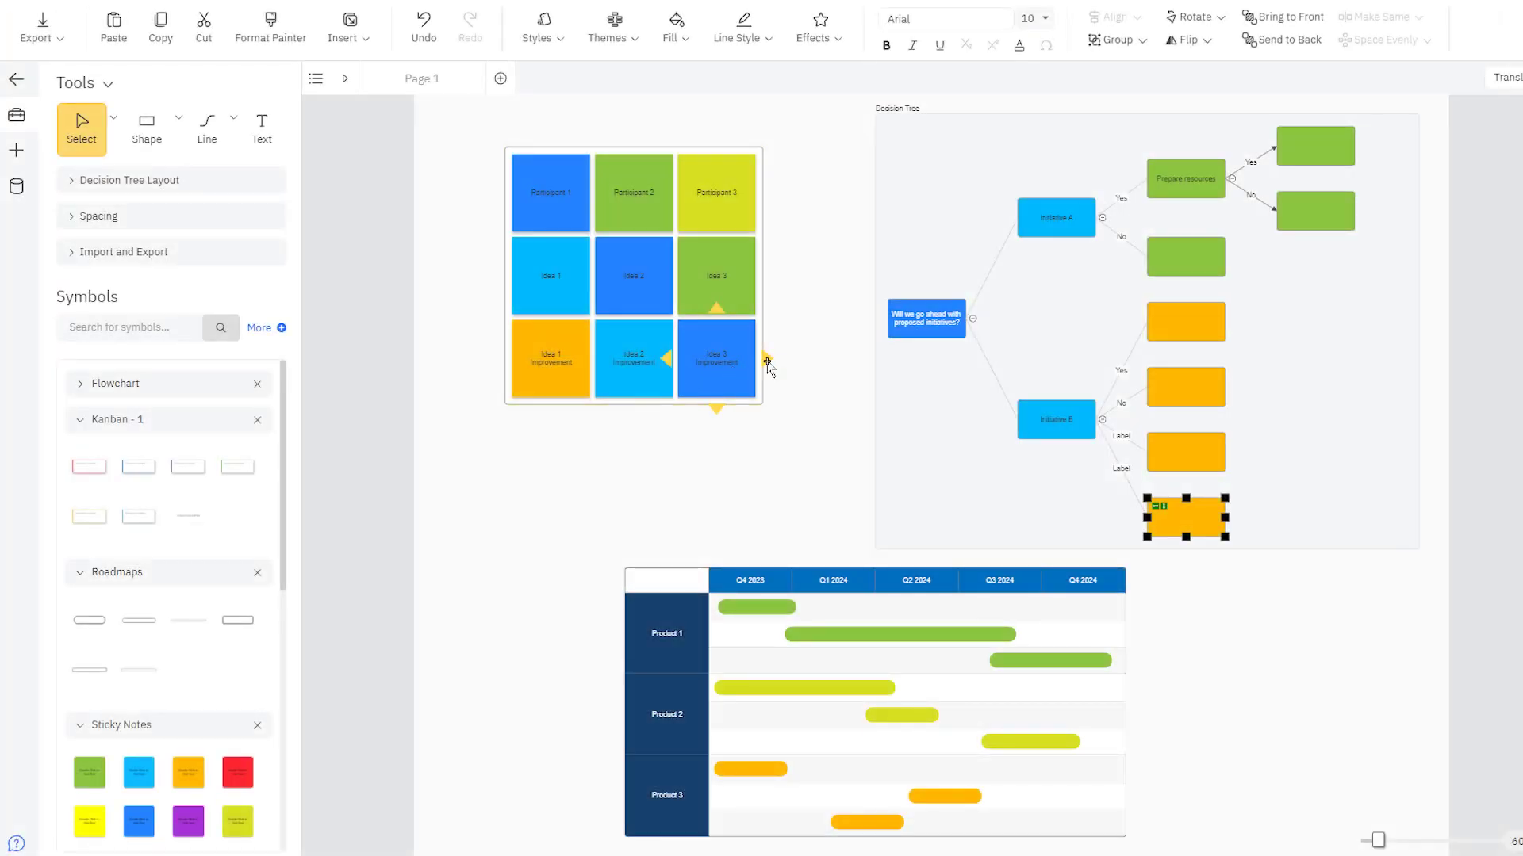
# - Add blue stickies around Idea 3 Improvement, pasting one into the empty grid cell
pyautogui.click(766, 361)
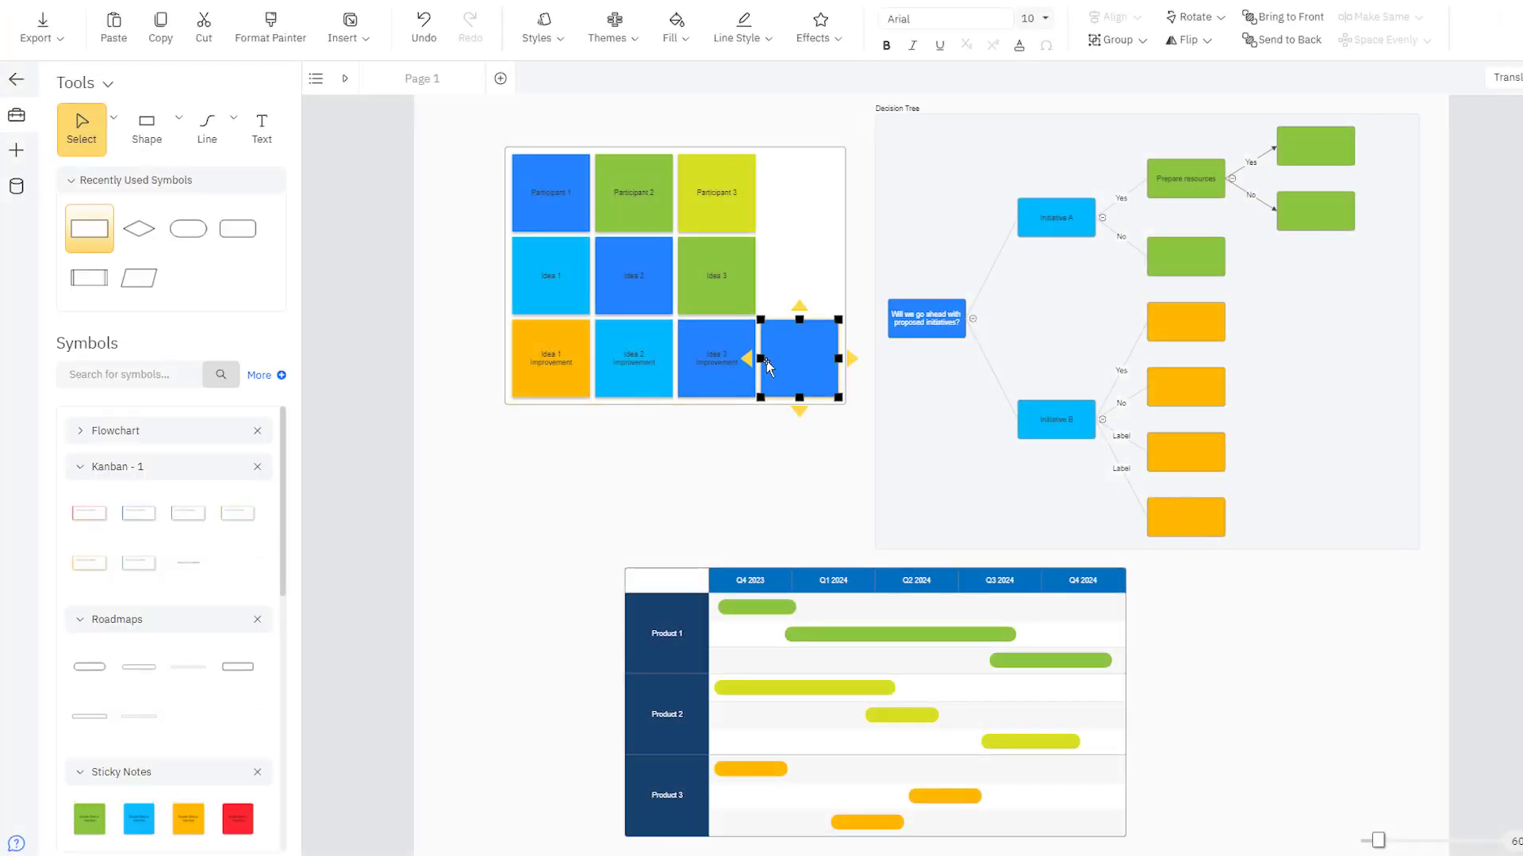
pyautogui.click(718, 410)
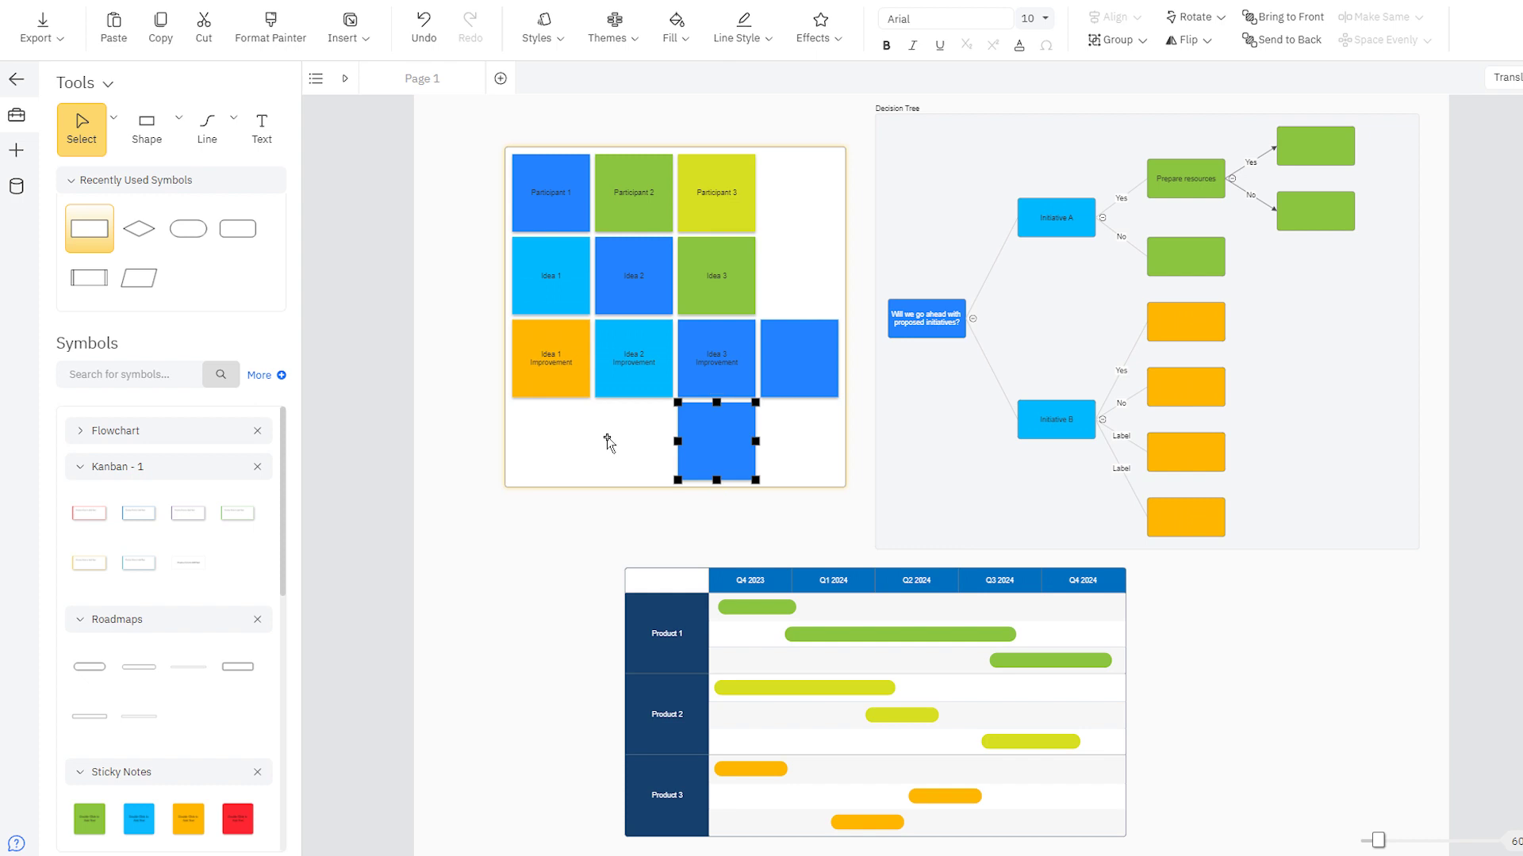
pyautogui.hotkey('ctrl', 'v')
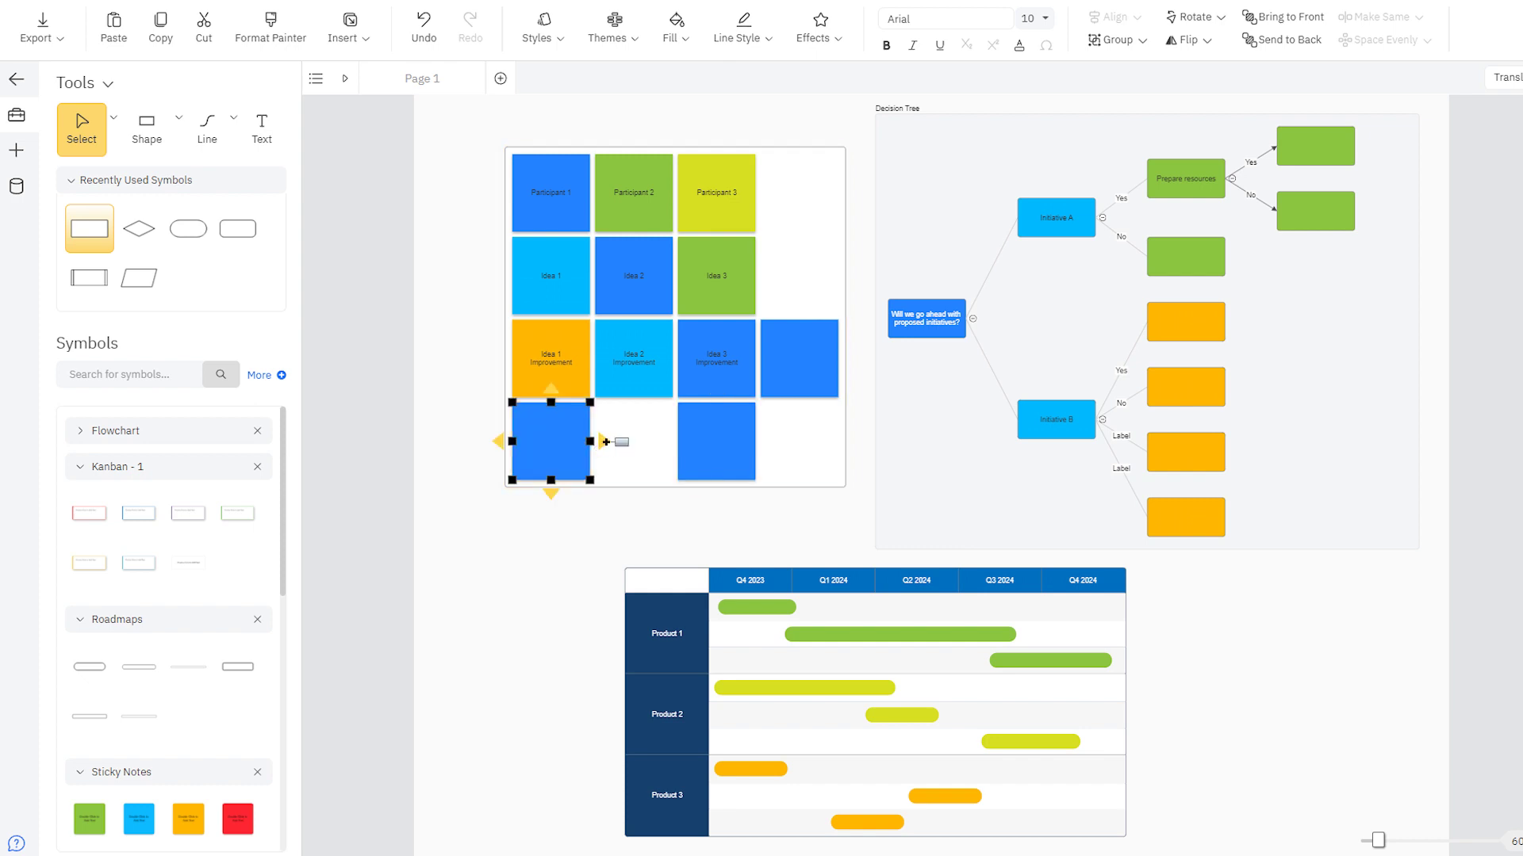
pyautogui.click(604, 442)
# - Move Idea 1, Participant 3 and Idea 2 Improvement into new grid cells
pyautogui.moveTo(554, 274); pyautogui.dragTo(799, 278)
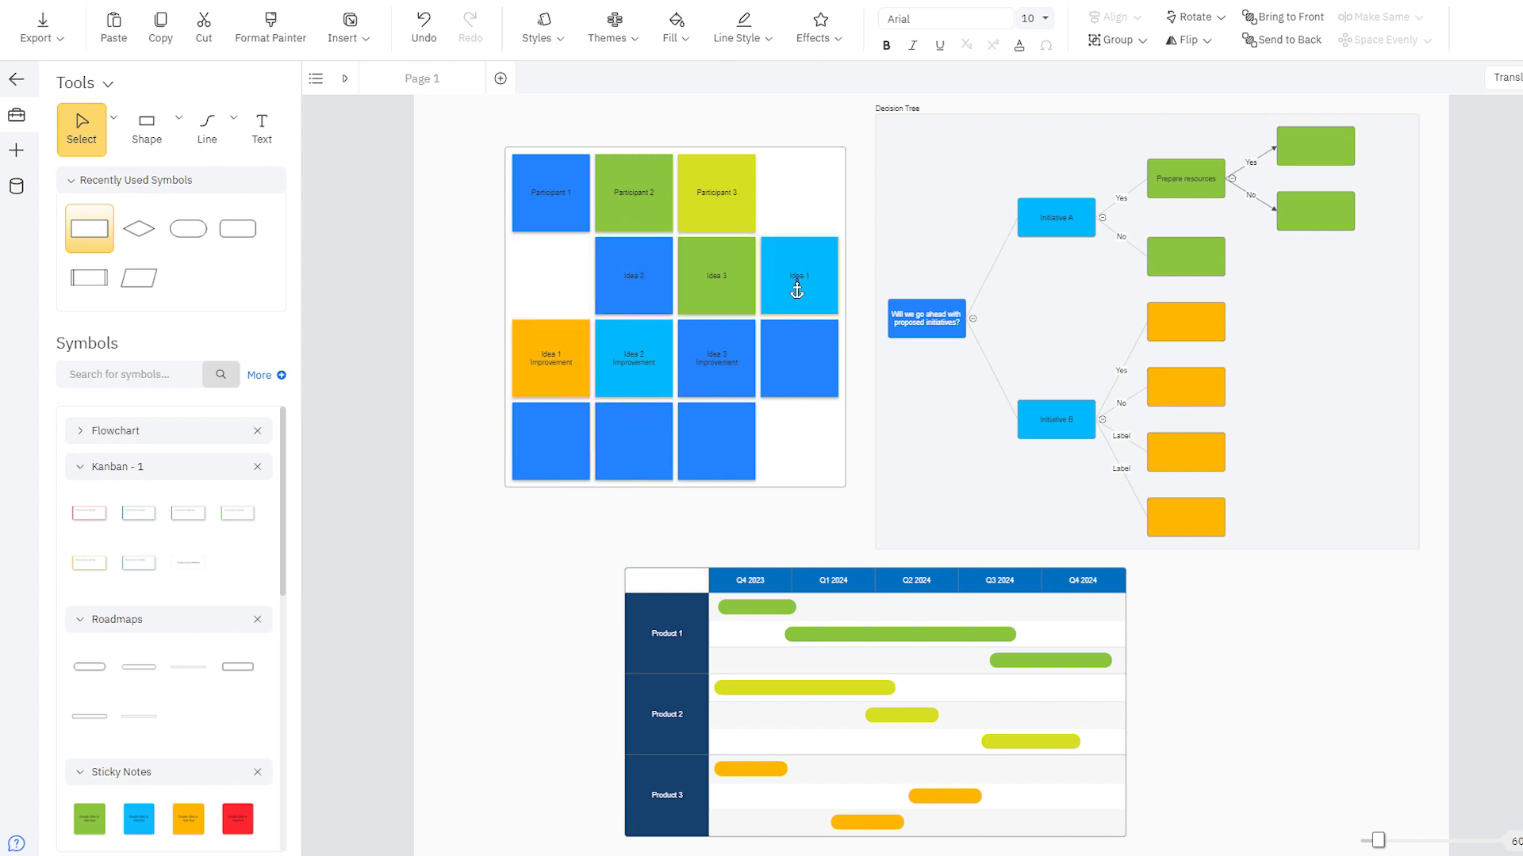
pyautogui.moveTo(719, 218); pyautogui.dragTo(557, 268)
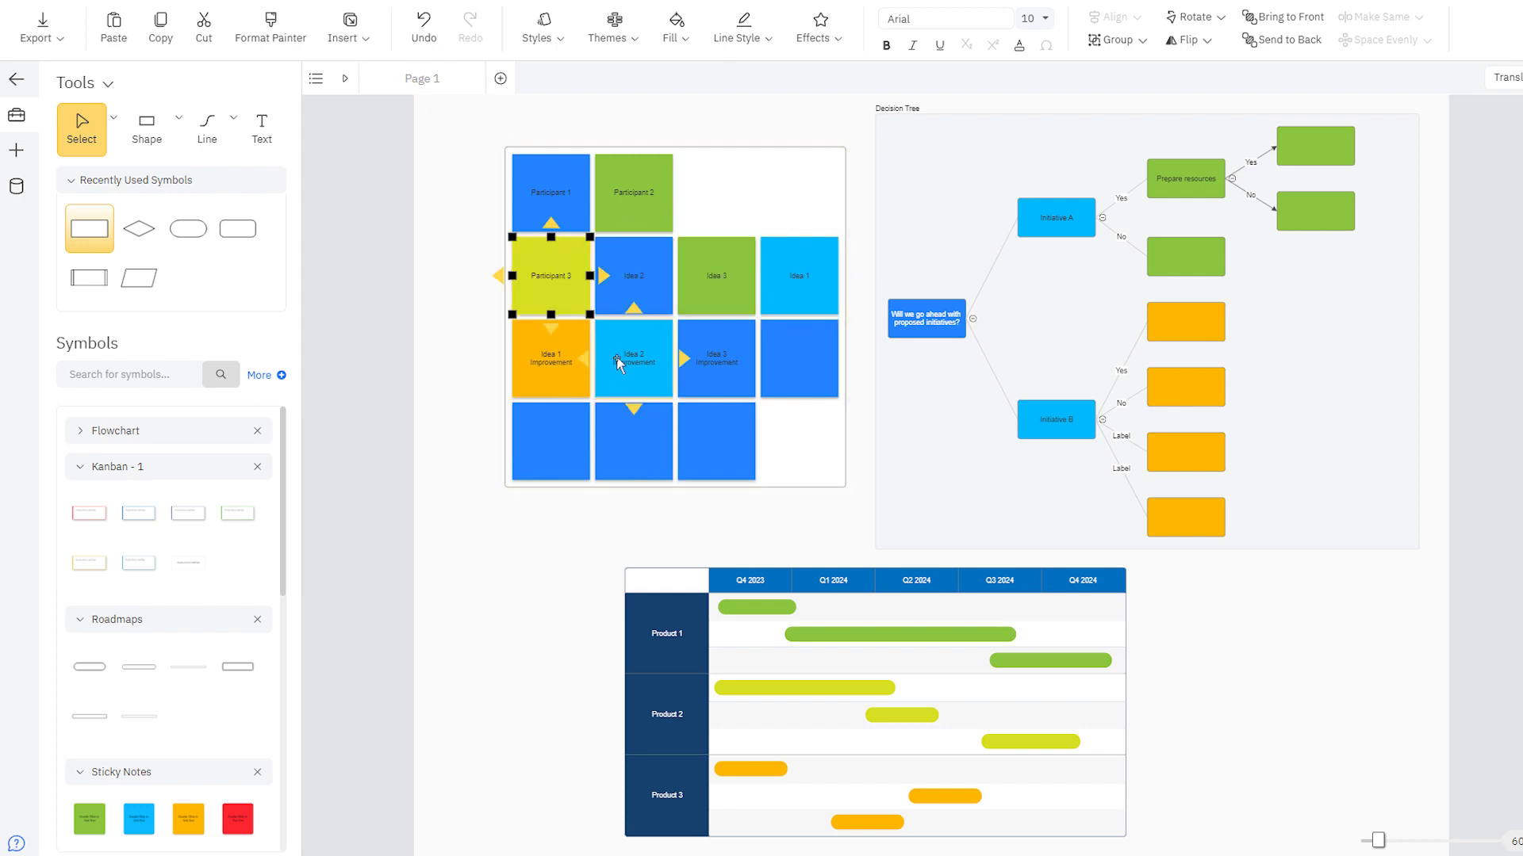
pyautogui.moveTo(626, 363); pyautogui.dragTo(793, 445)
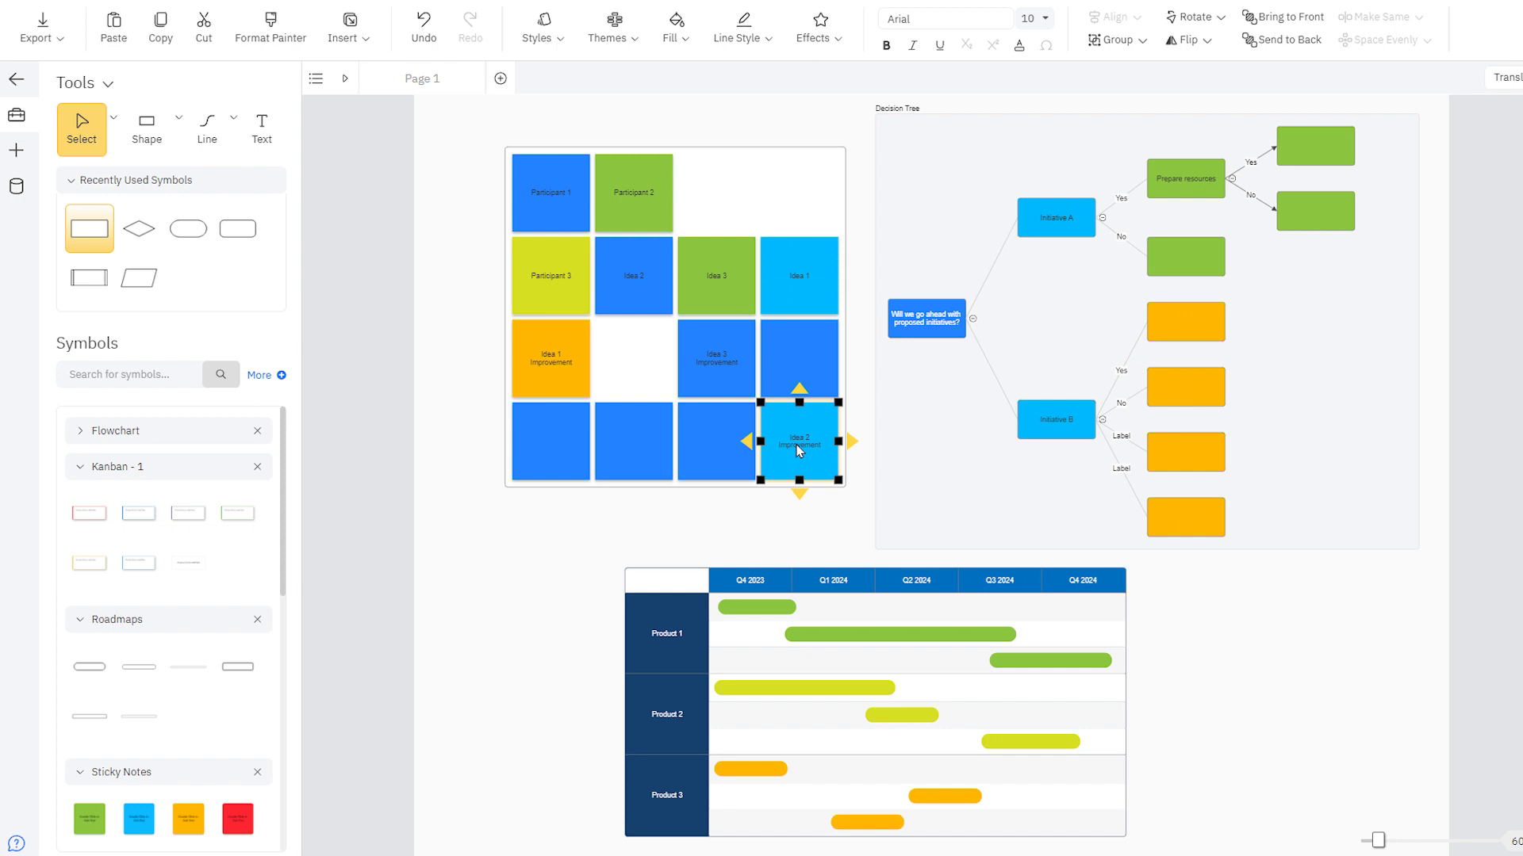